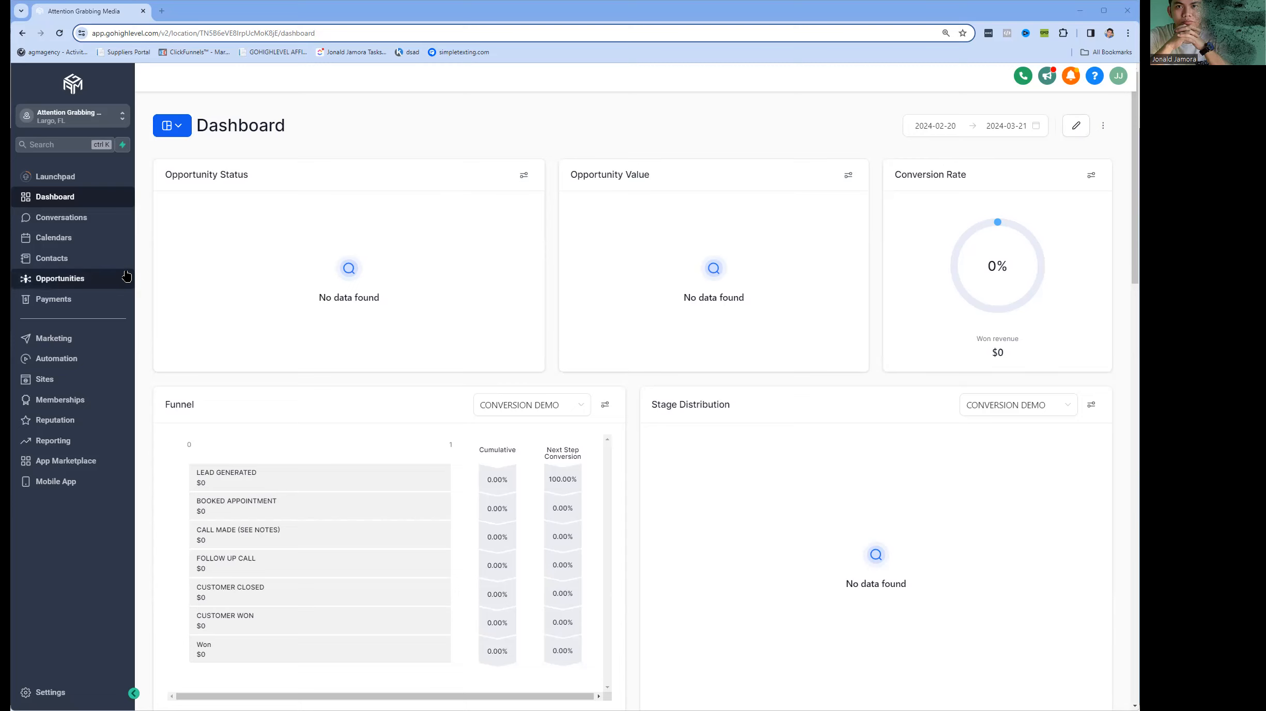
# Create a new automation workflow from scratch.
pyautogui.click(70, 369)
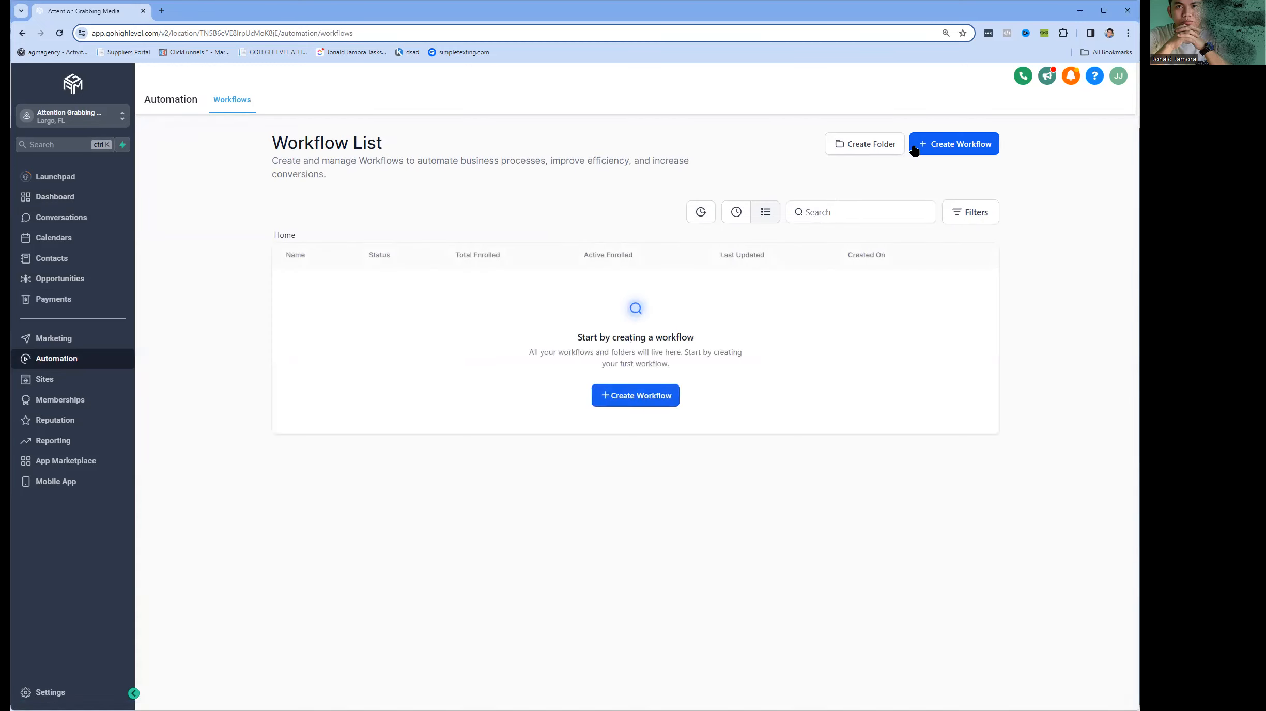
pyautogui.click(959, 137)
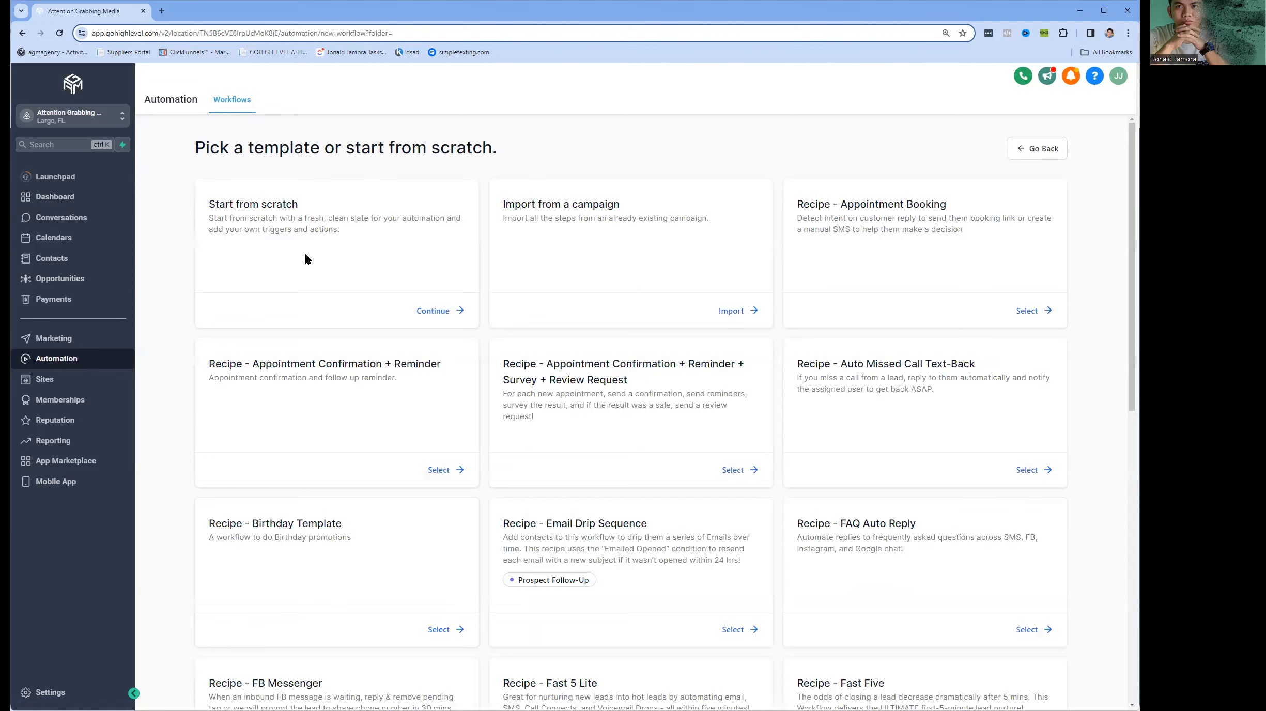
pyautogui.click(425, 311)
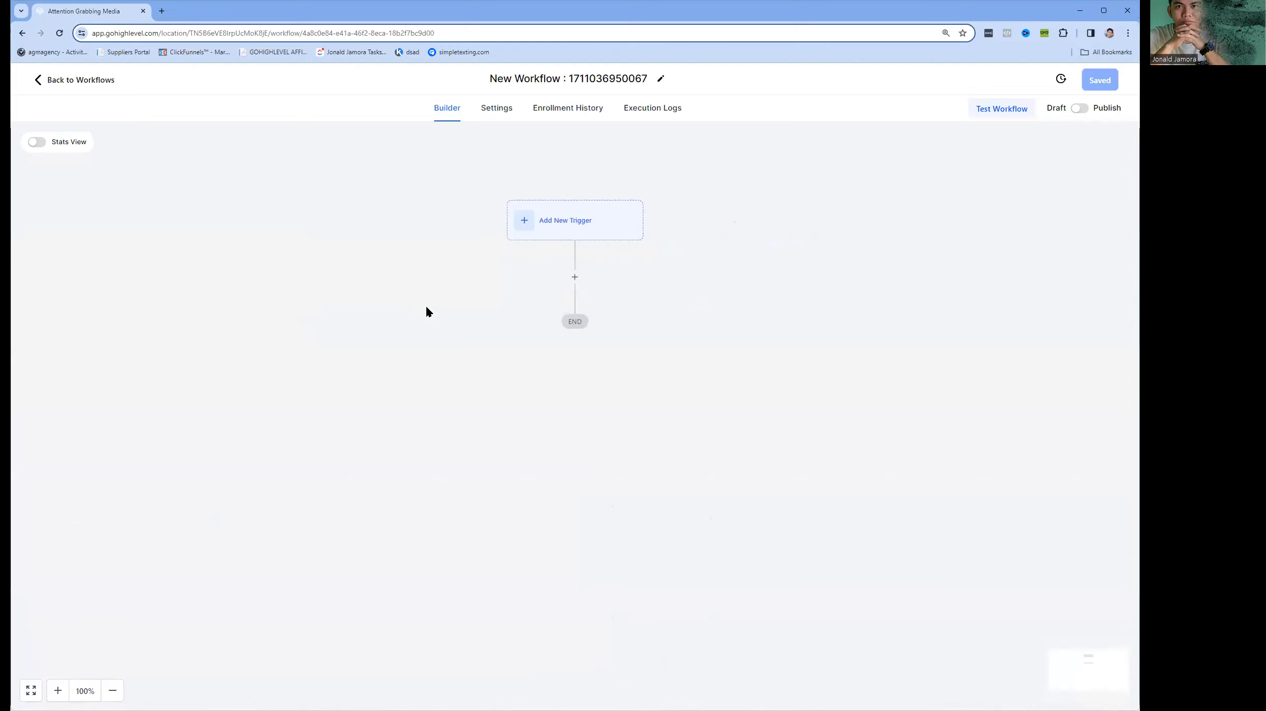
# Rename the workflow as "VOICEMAIL DROP | DEMO".
pyautogui.click(601, 81)
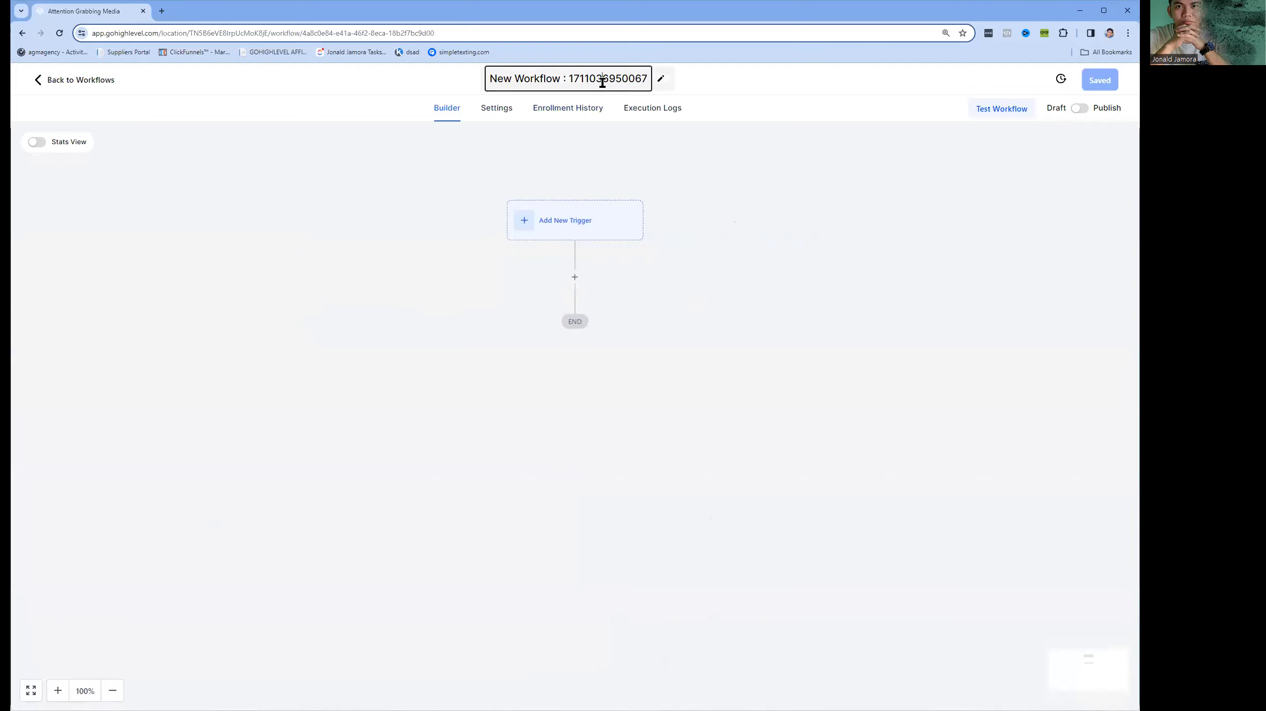
pyautogui.write('VOIC')
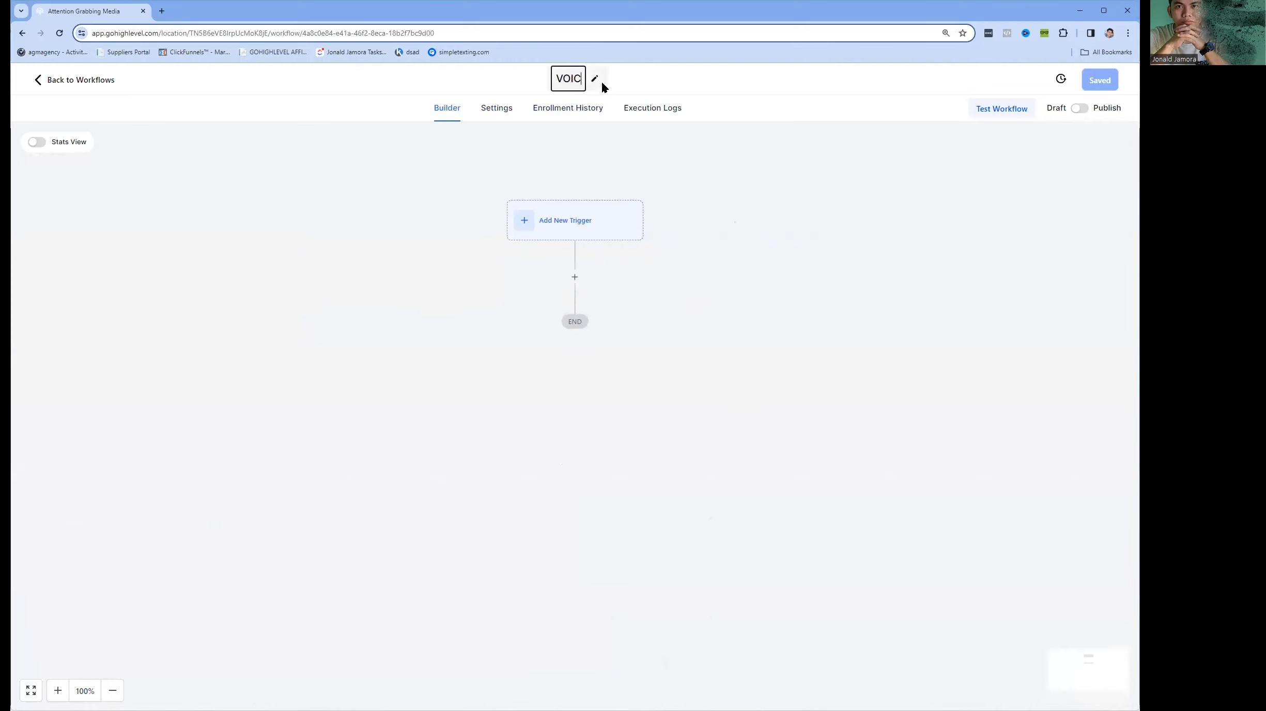
pyautogui.write('EMAIL ')
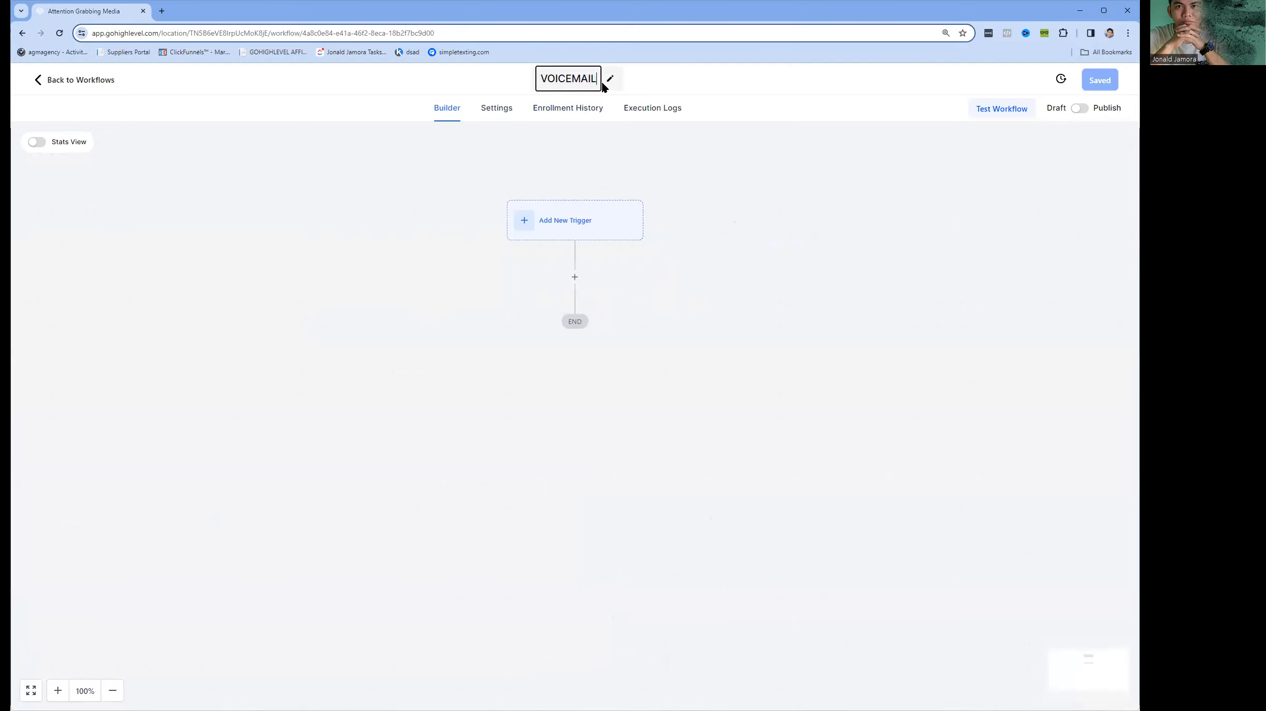
pyautogui.write('DROP ')
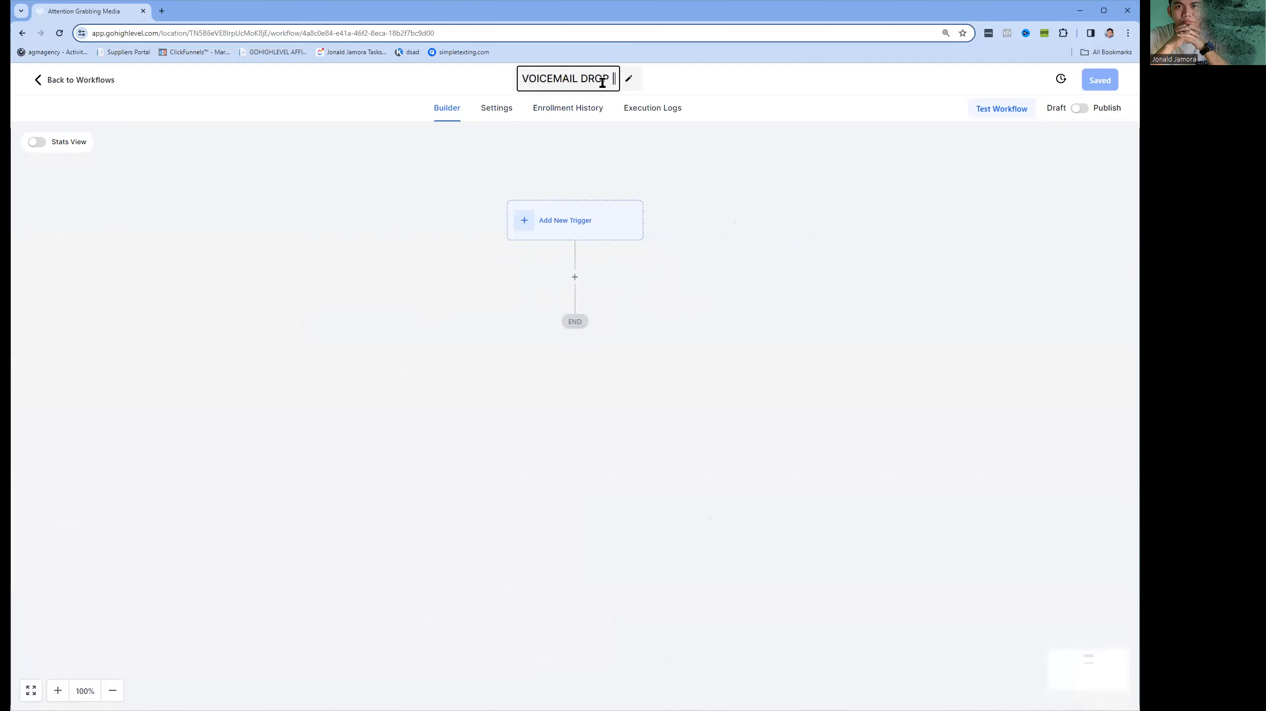
pyautogui.write('| DEM')
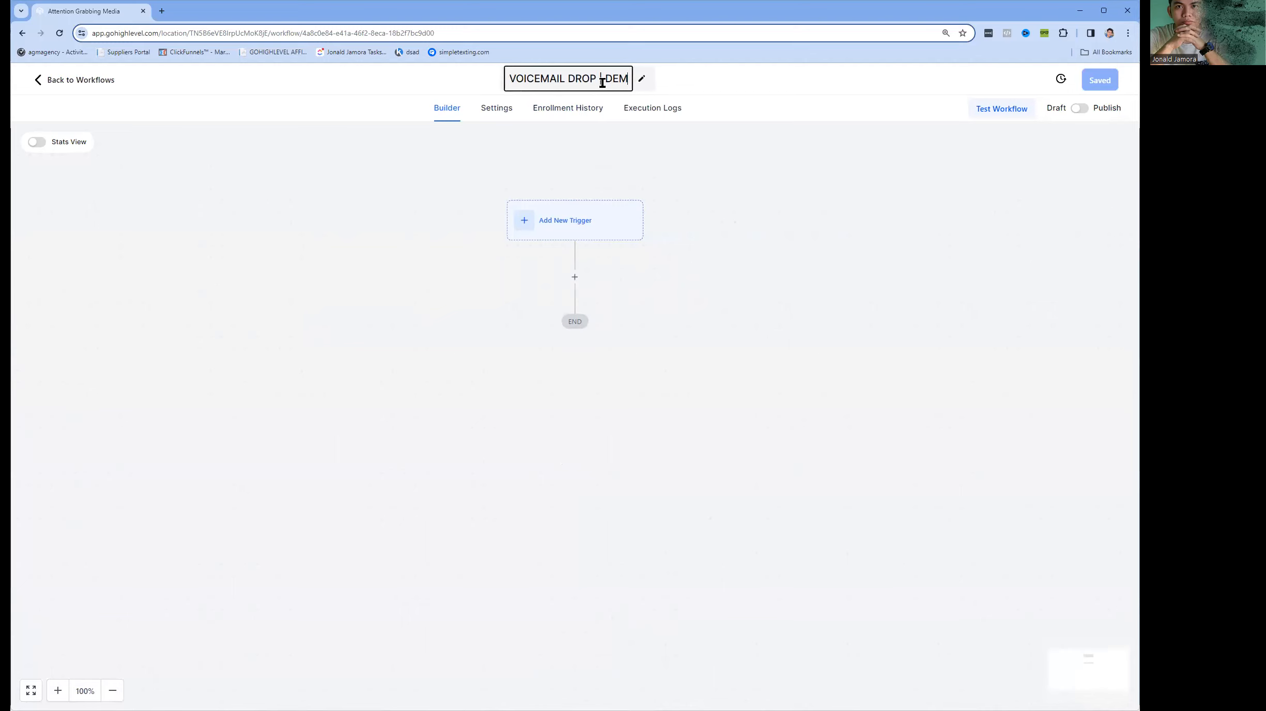
pyautogui.write('PO')
pyautogui.press('BackSpace')
pyautogui.press('BackSpace')
pyautogui.write('O')
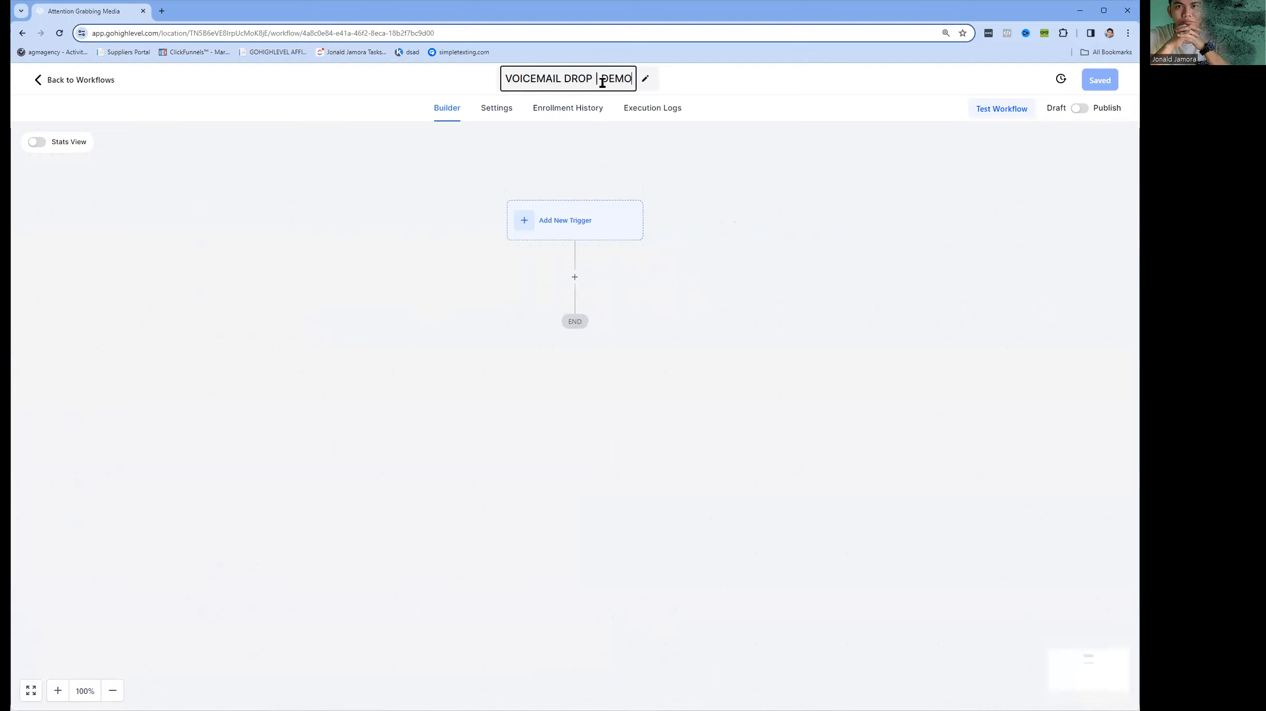
pyautogui.click(672, 222)
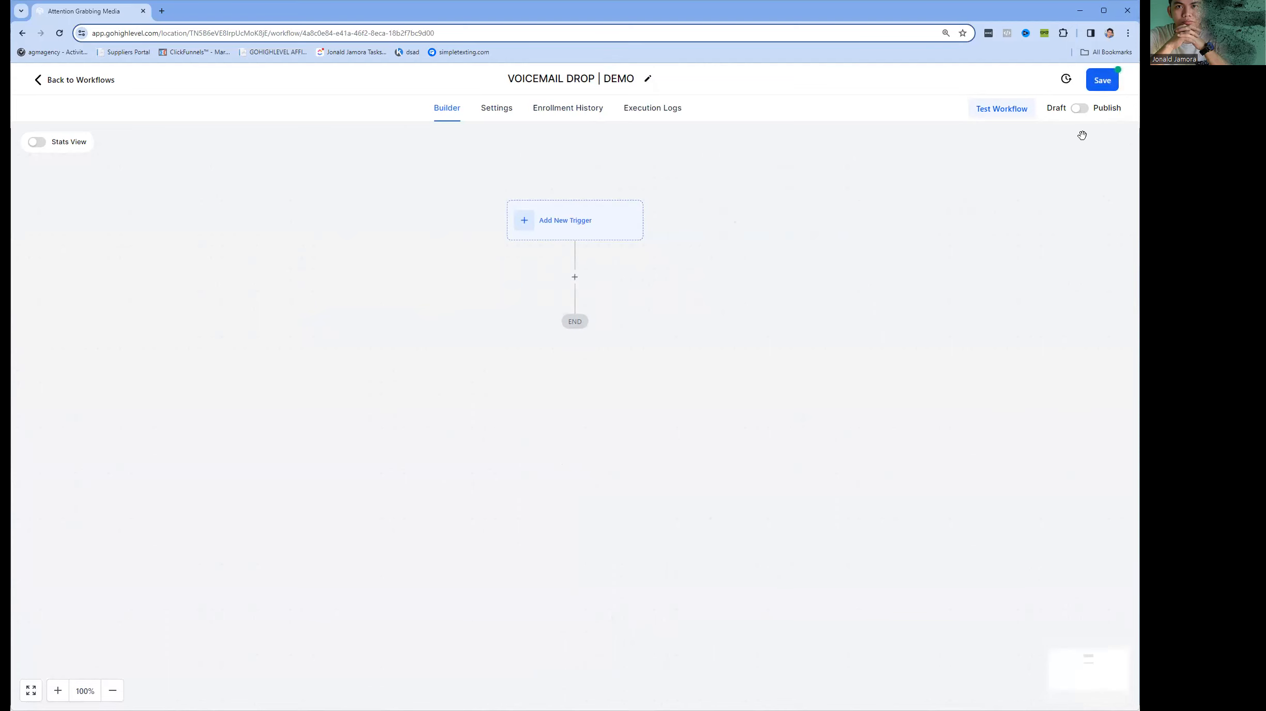
# Add a Voicemail action to the workflow, leaving the trigger unset.
pyautogui.click(556, 227)
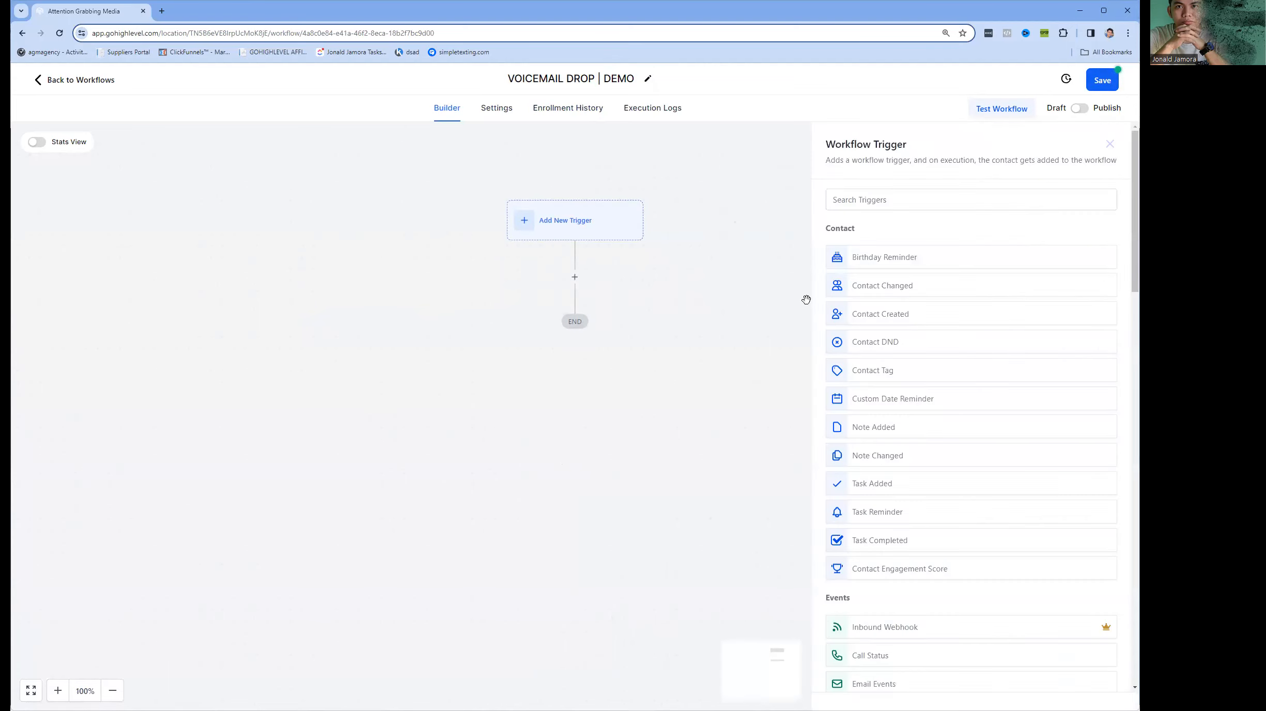
pyautogui.click(696, 297)
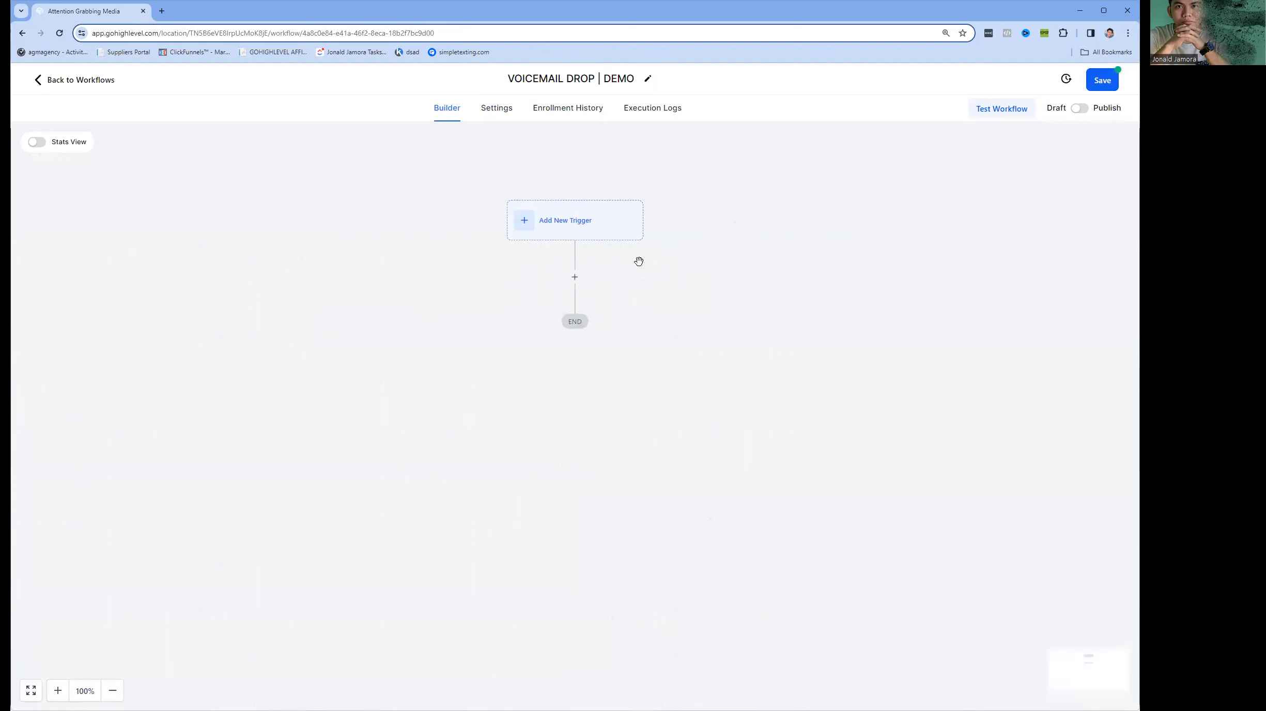
pyautogui.click(575, 277)
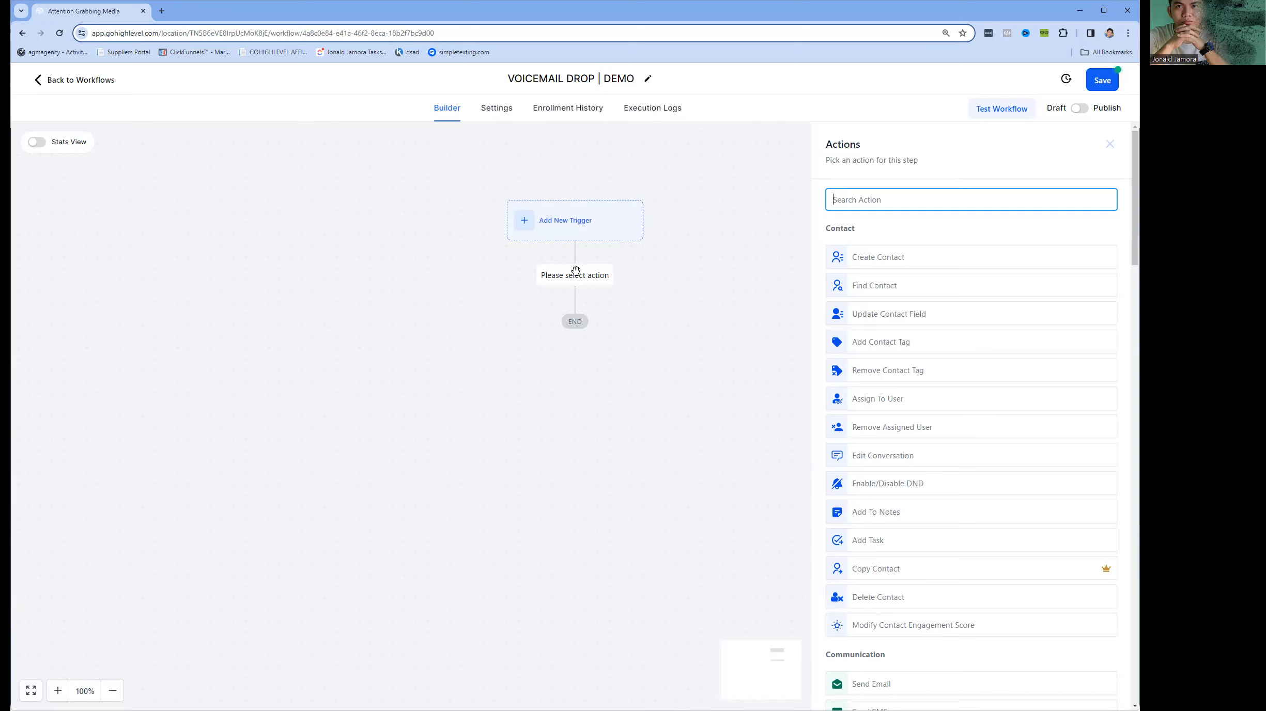
pyautogui.write('voic')
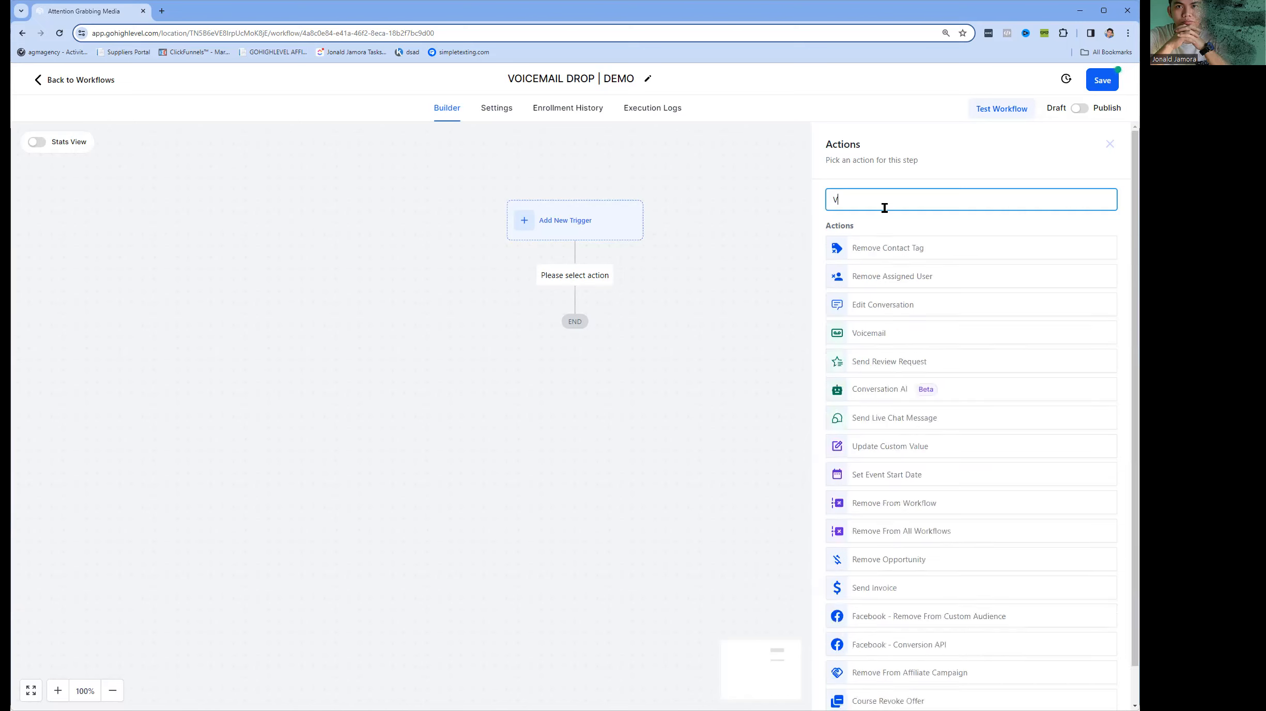
pyautogui.click(885, 249)
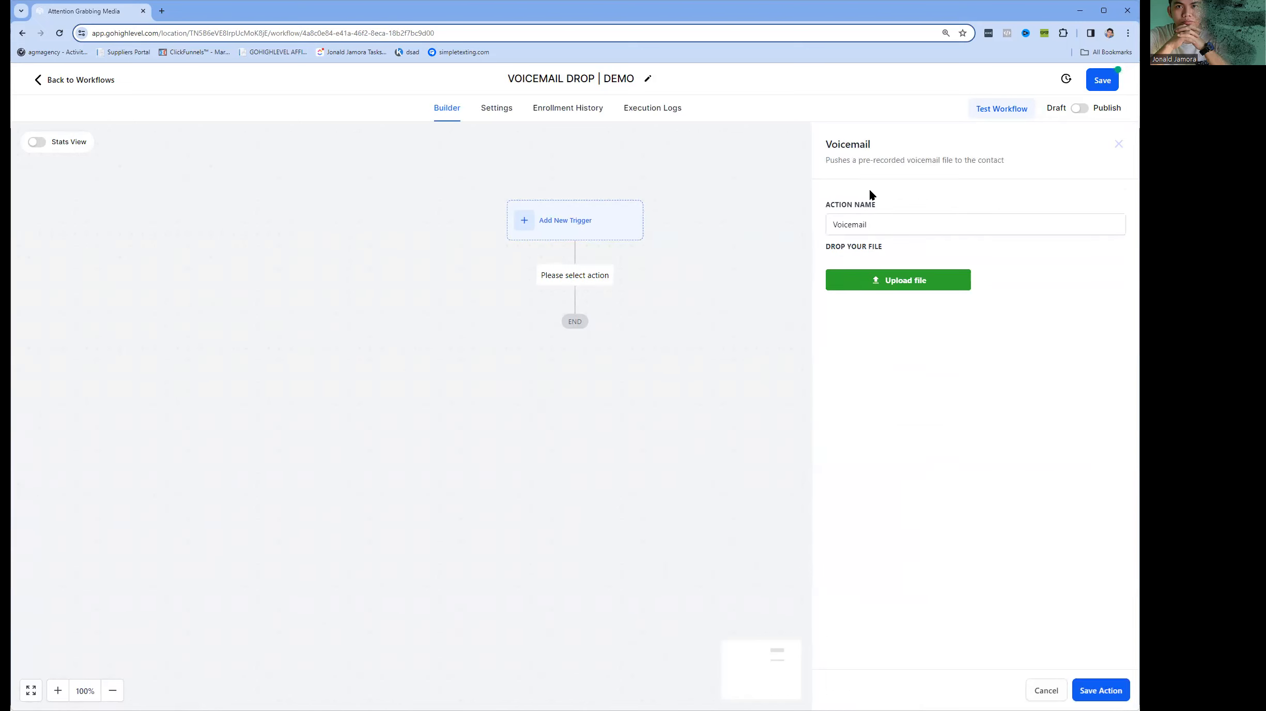
pyautogui.click(898, 279)
pyautogui.click(50, 154)
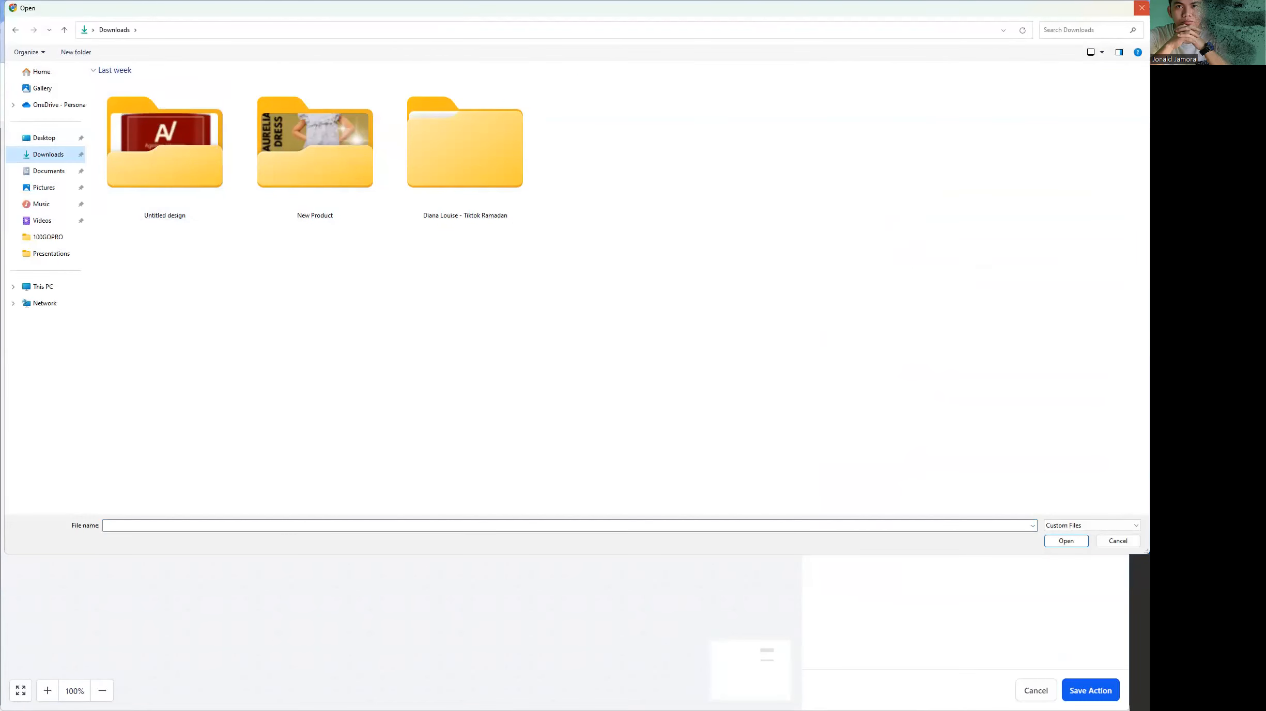
pyautogui.click(1141, 8)
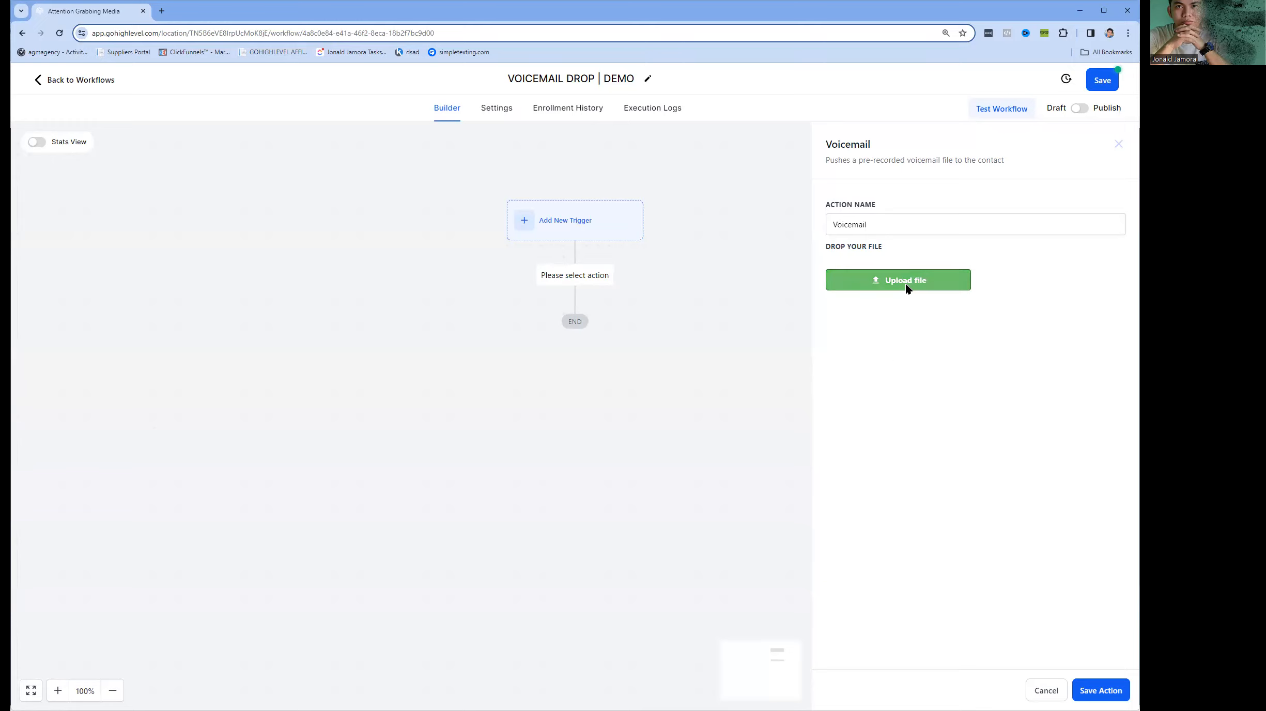
# Upload the FLAG audio file from Downloads to the Voicemail action and save the action.
pyautogui.click(889, 281)
pyautogui.click(173, 157)
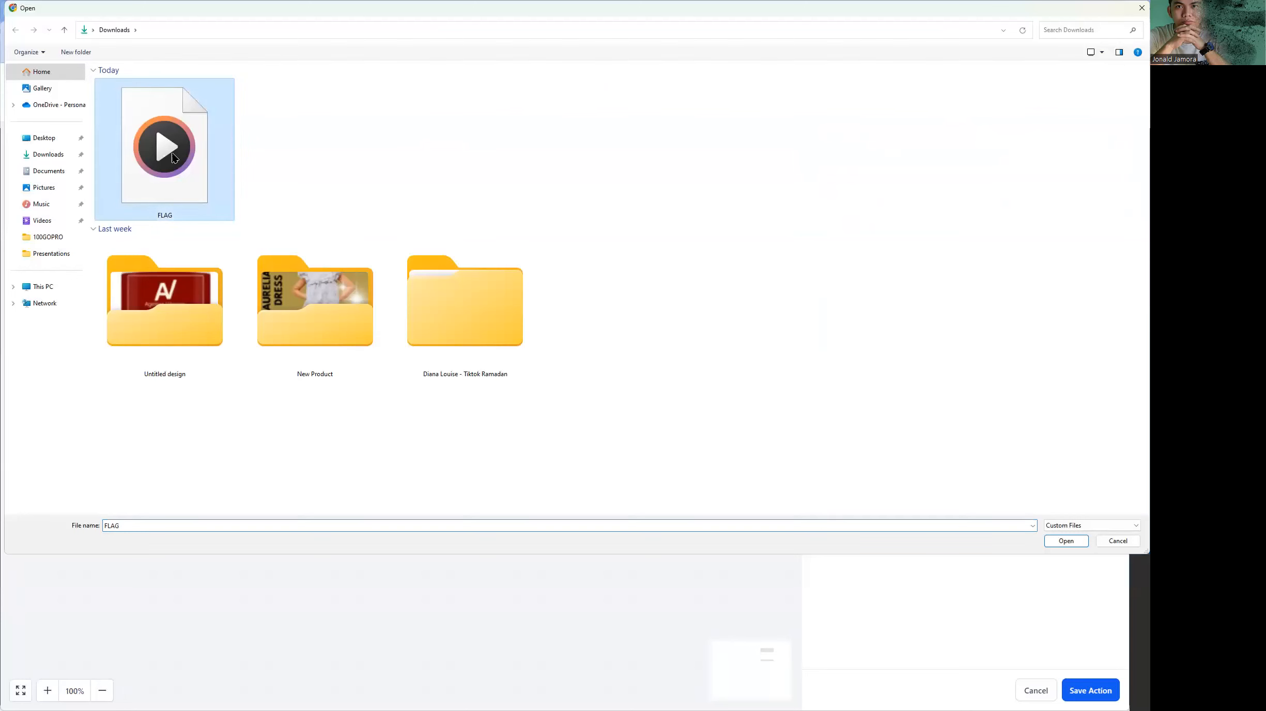
pyautogui.doubleClick(173, 158)
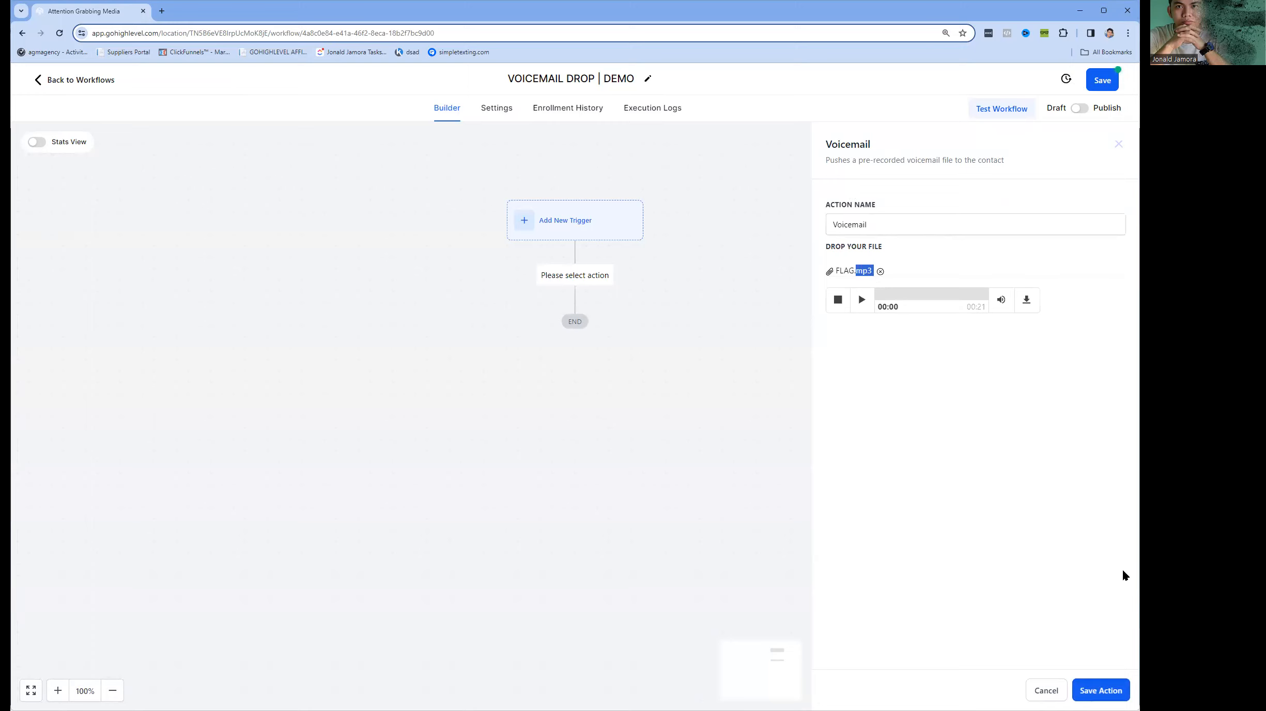
pyautogui.click(1100, 692)
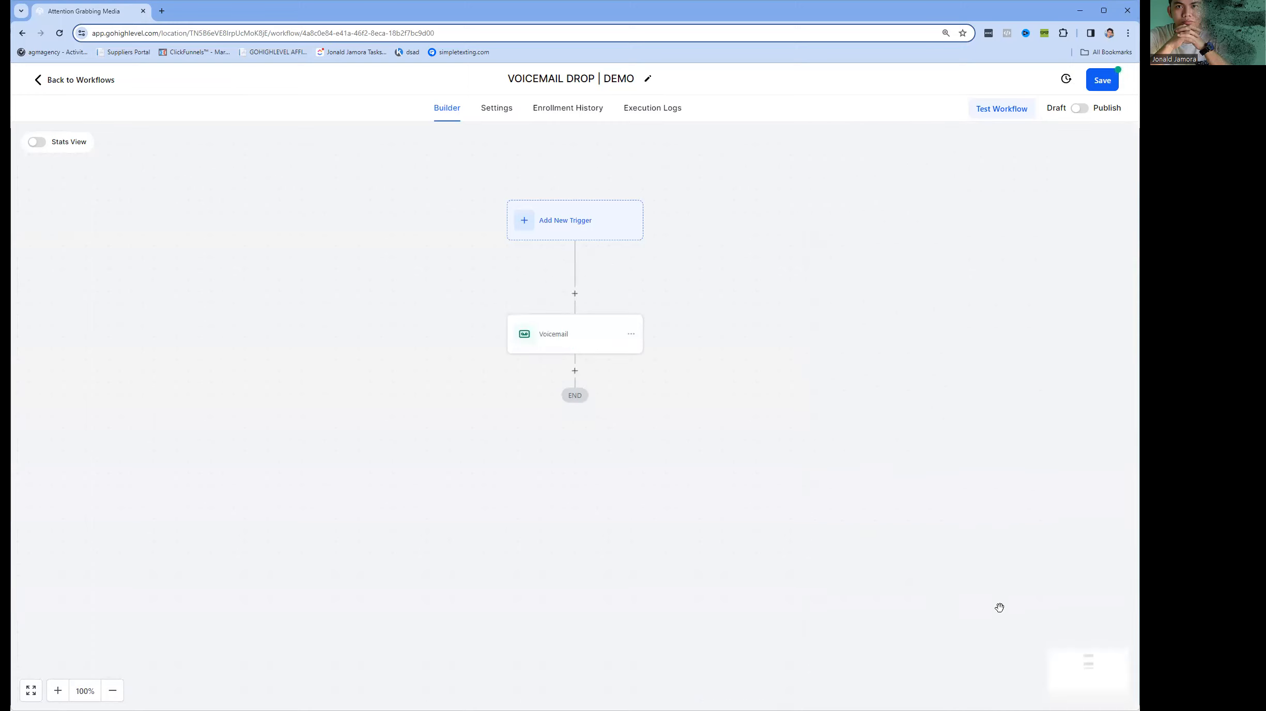
# Publish and save the voicemail drop workflow, returning to the workflow list.
pyautogui.click(1080, 109)
pyautogui.click(1095, 88)
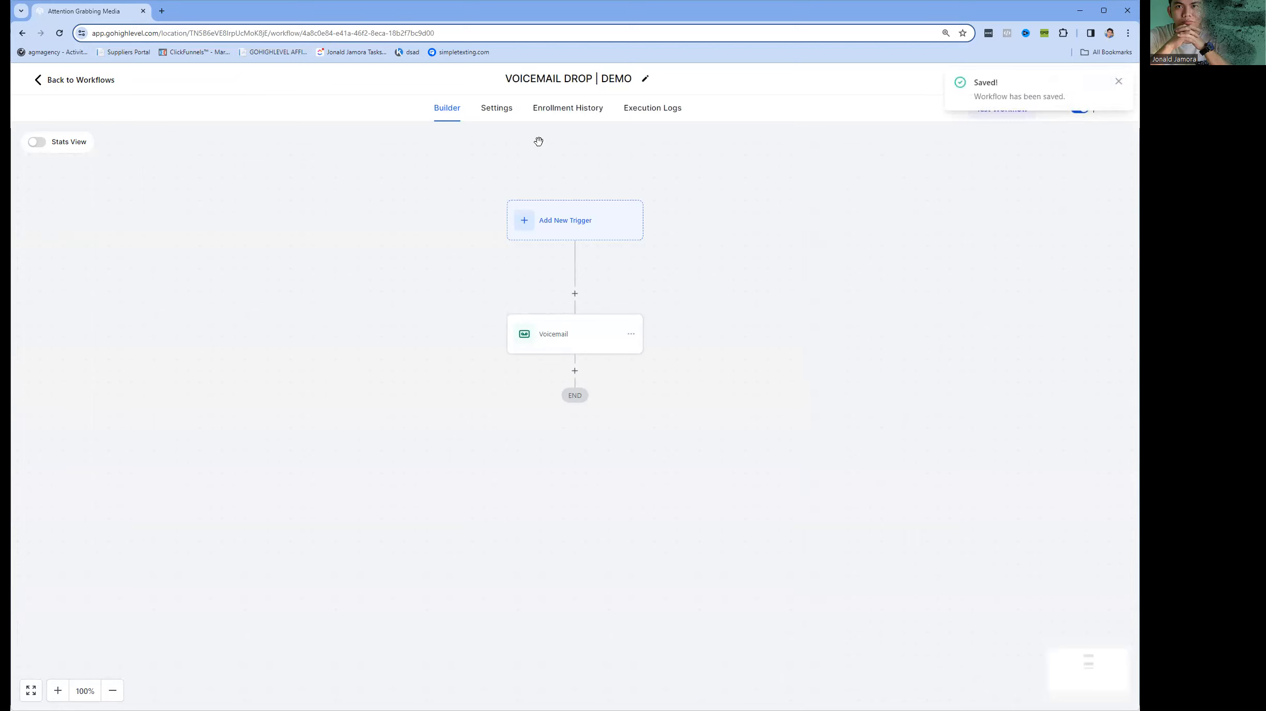
pyautogui.click(80, 81)
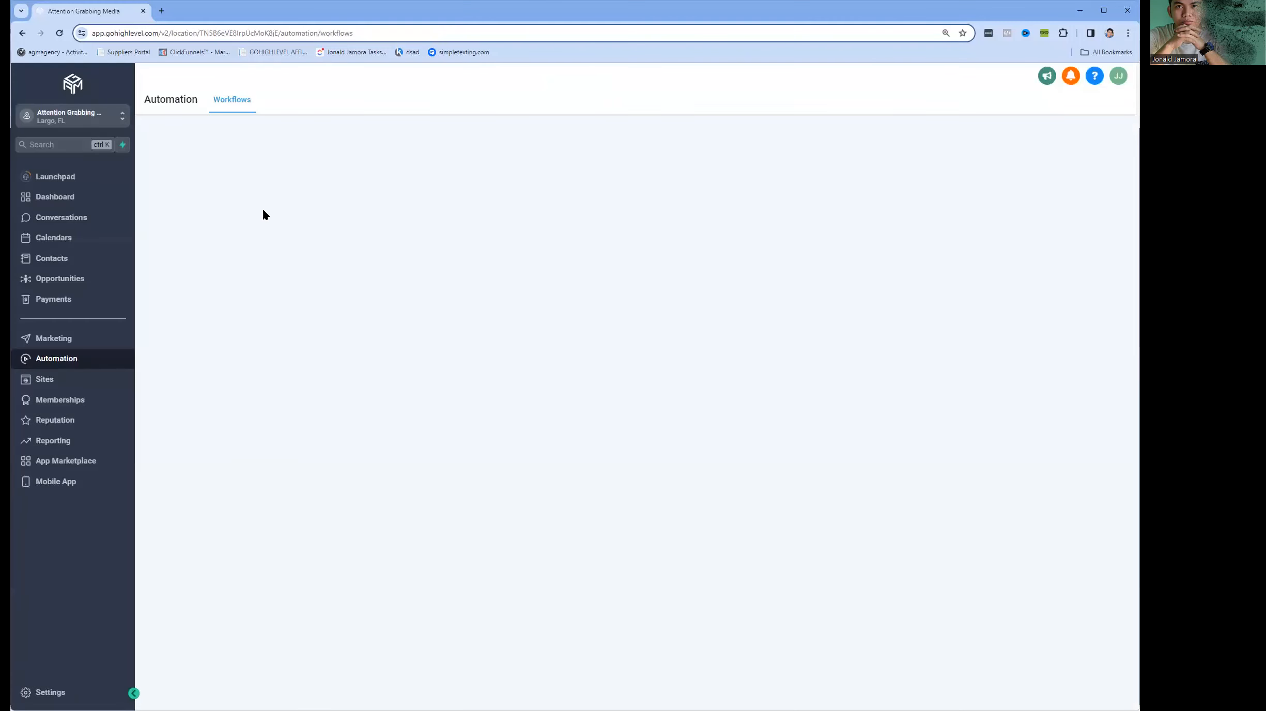
# Enter the phone number in the existing contact's record, save it and return to the contact list.
pyautogui.click(66, 268)
pyautogui.click(1056, 126)
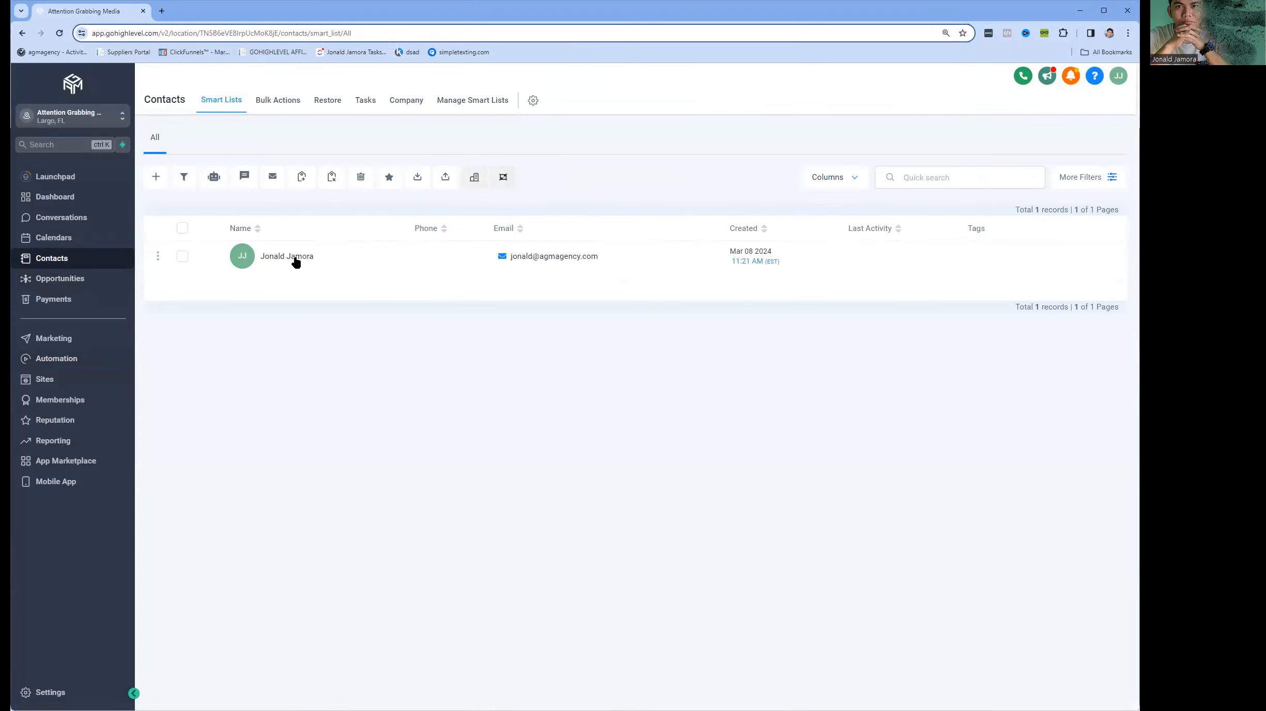
pyautogui.click(279, 277)
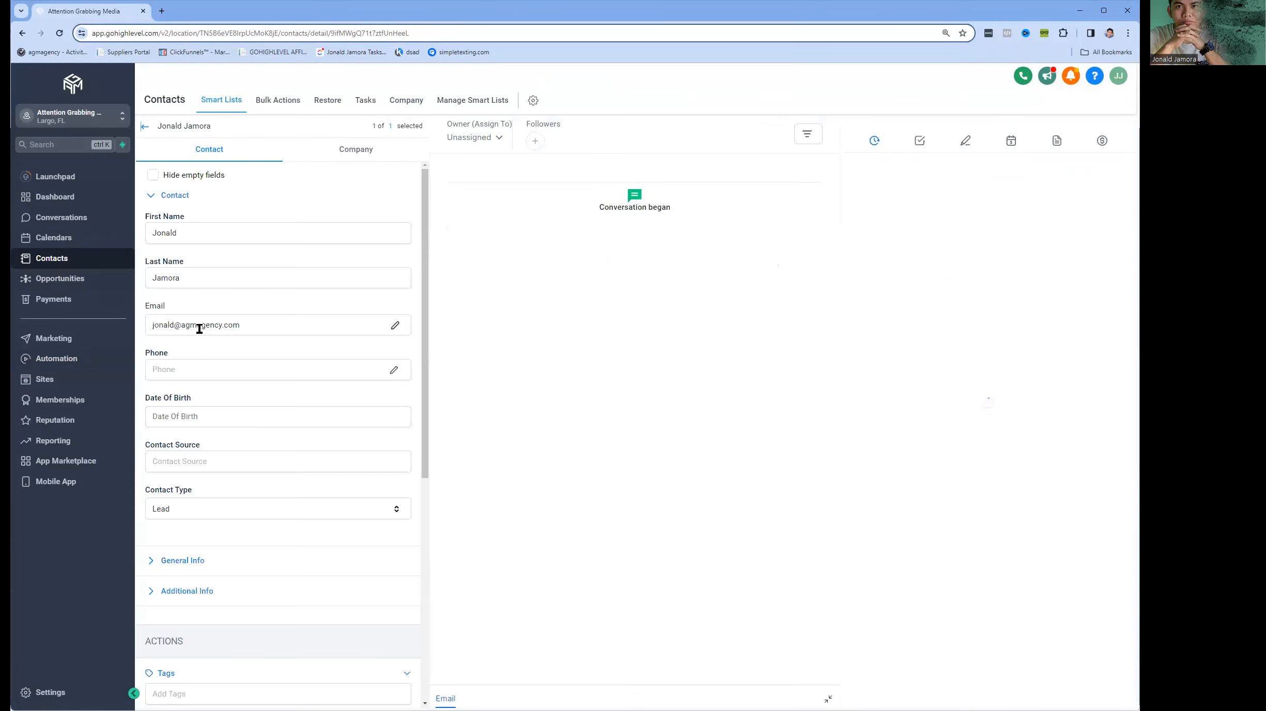
pyautogui.click(224, 364)
pyautogui.write('+10961')
pyautogui.hotkey('ctrl', 'a')
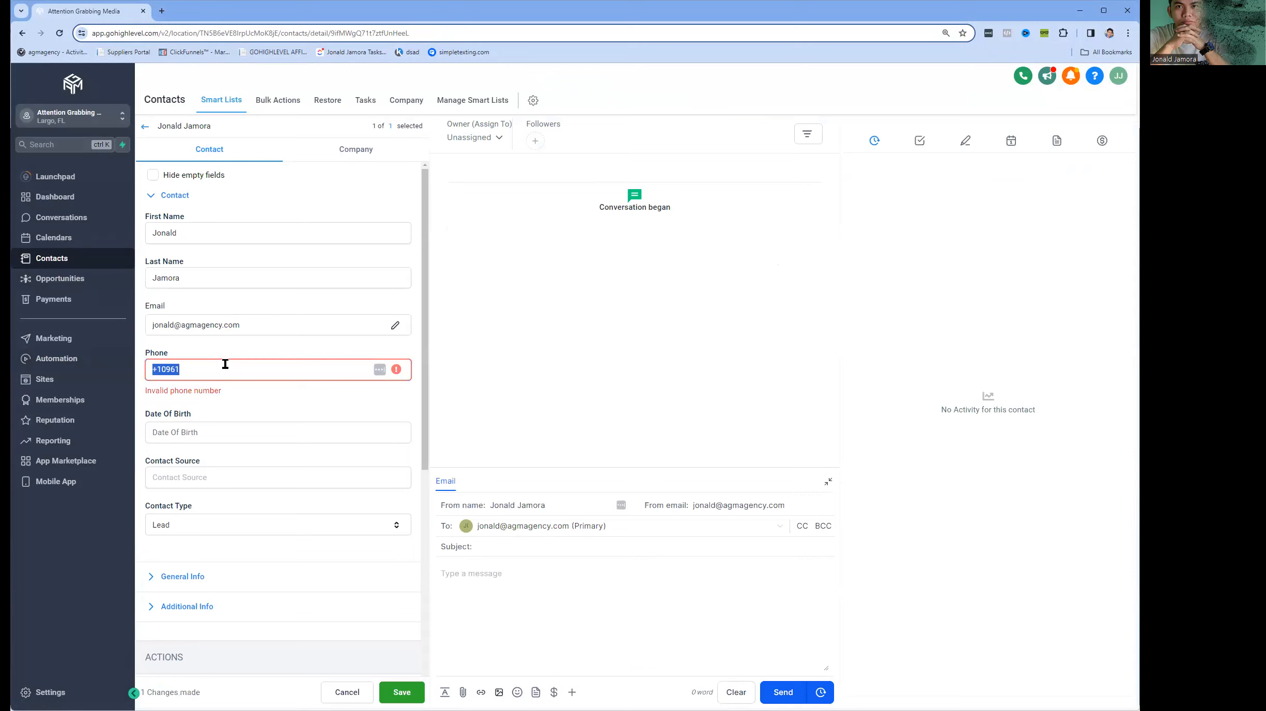
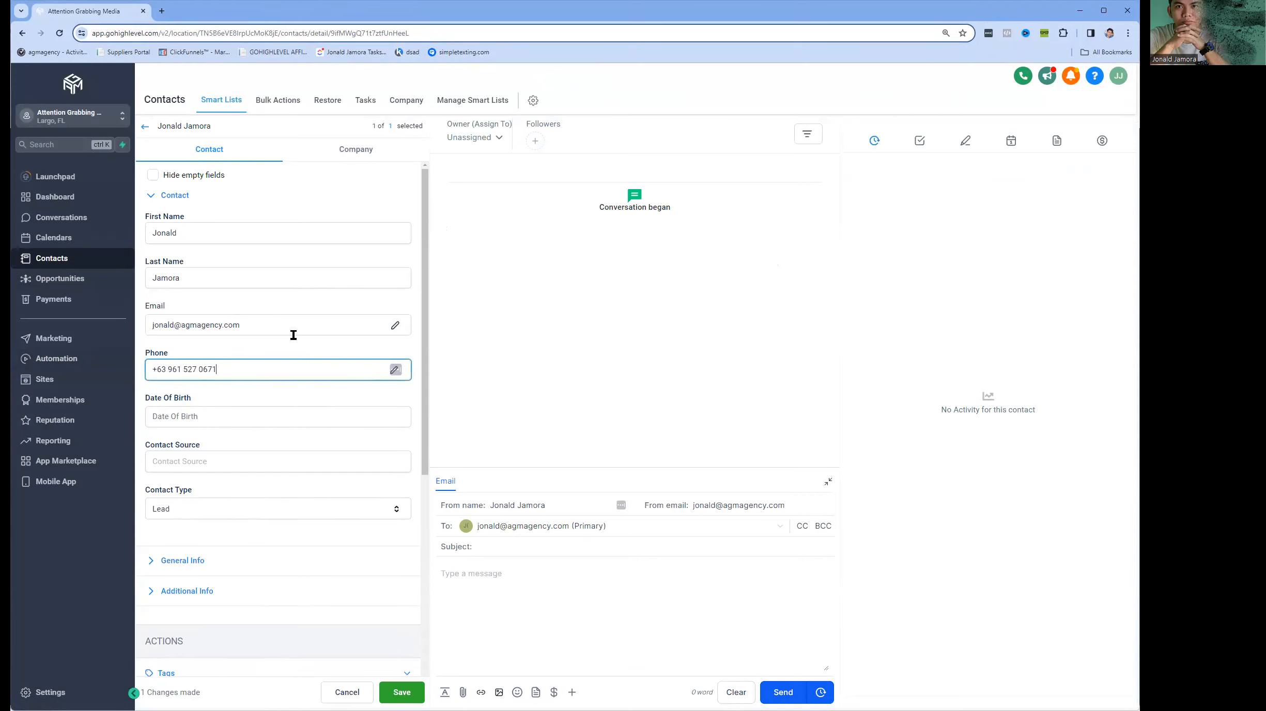
pyautogui.click(410, 691)
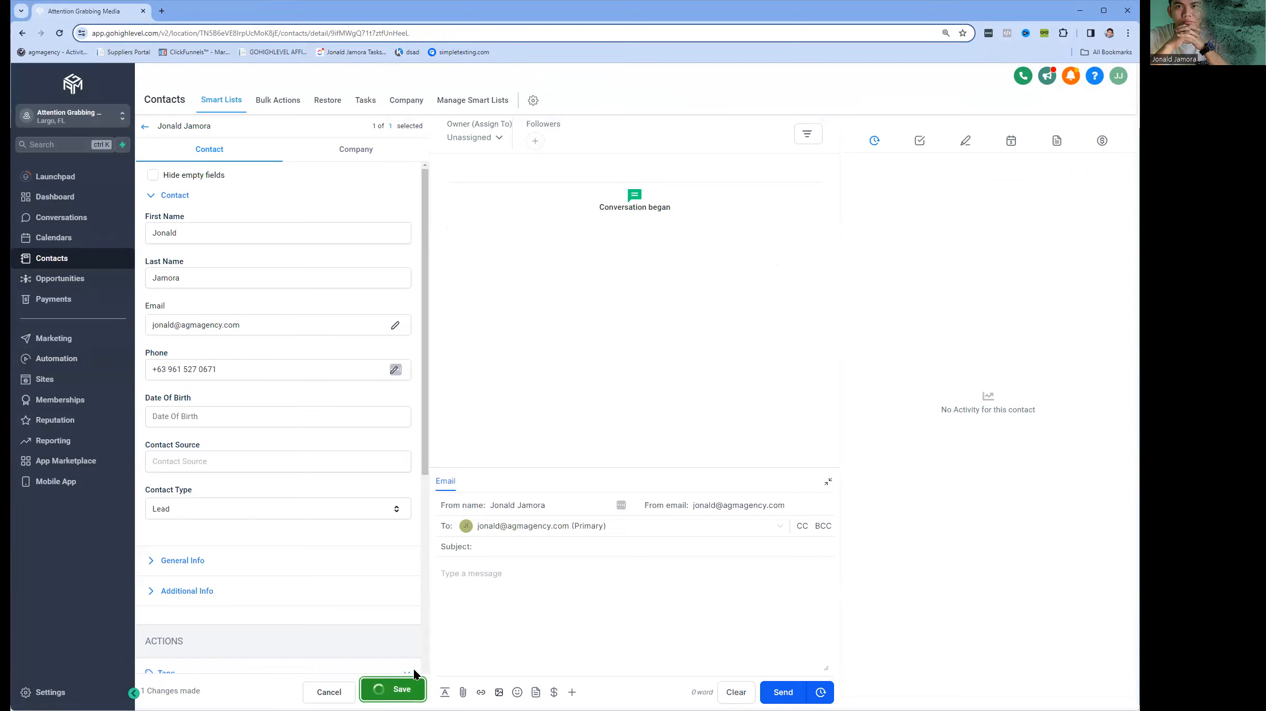
pyautogui.click(145, 127)
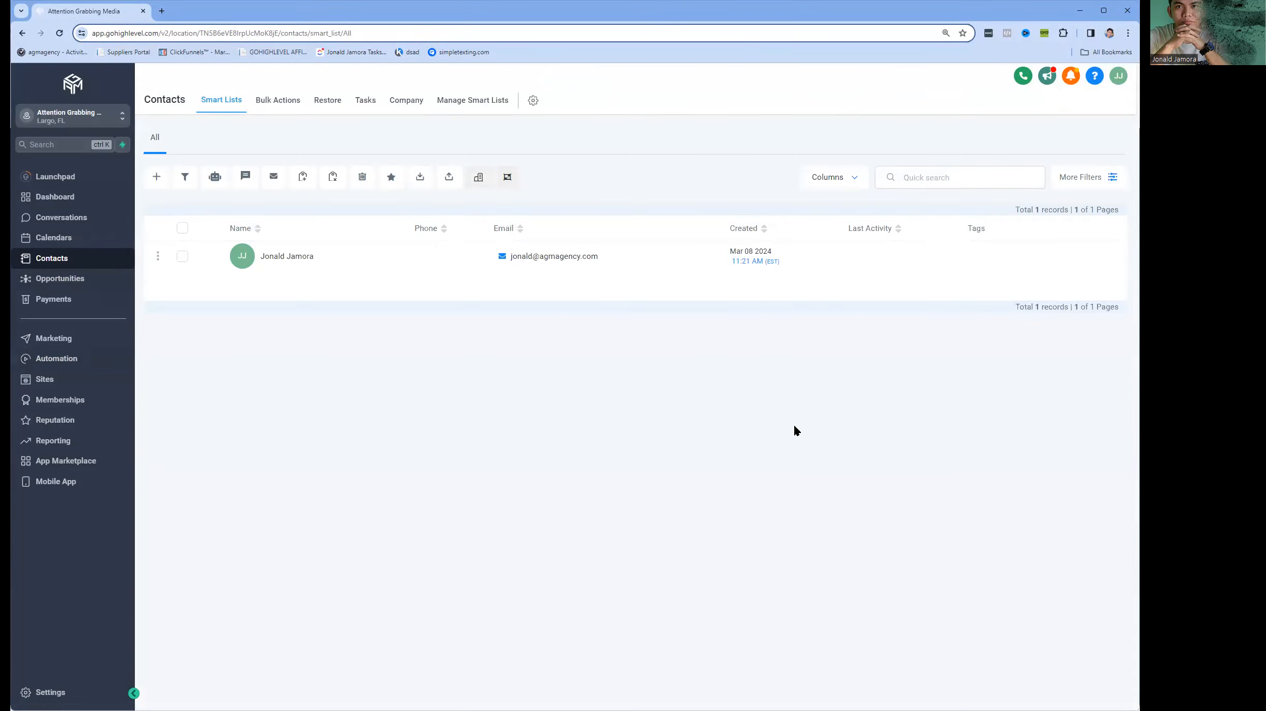
# Select all contacts for adding to automation and choose the "VOICEMAIL DROP | DEMO" workflow for them.
pyautogui.click(182, 228)
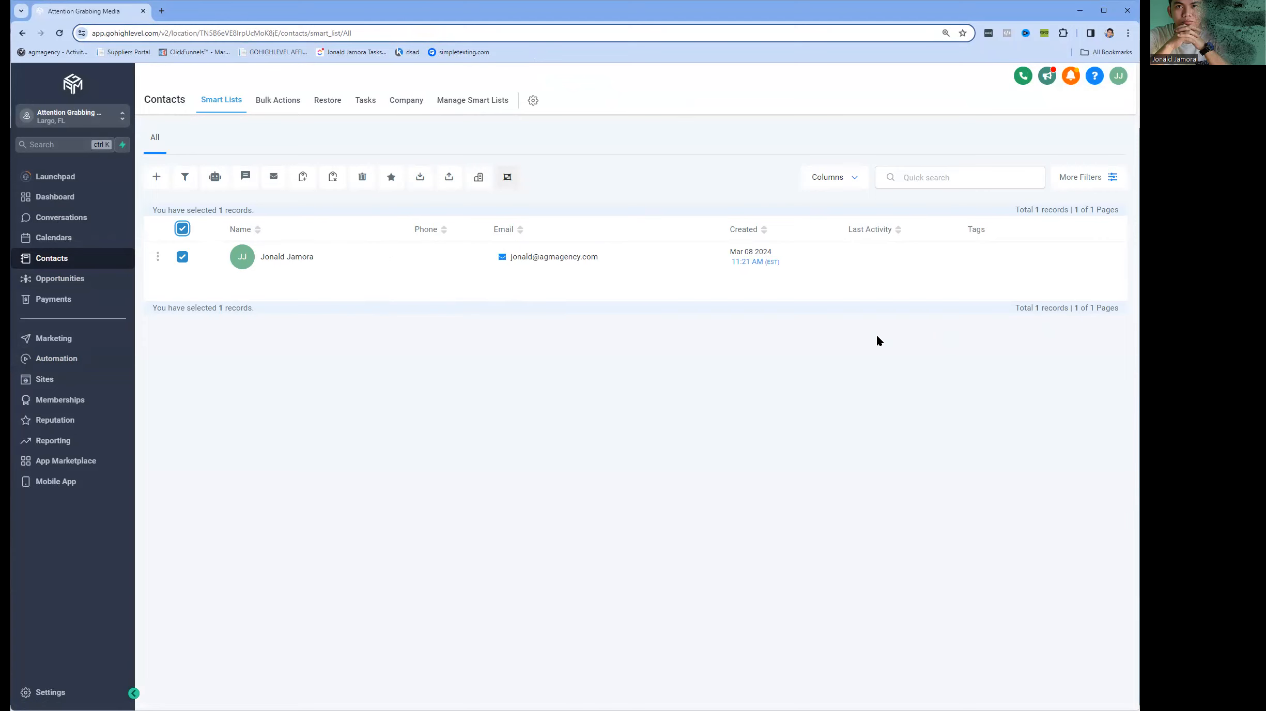
pyautogui.click(215, 177)
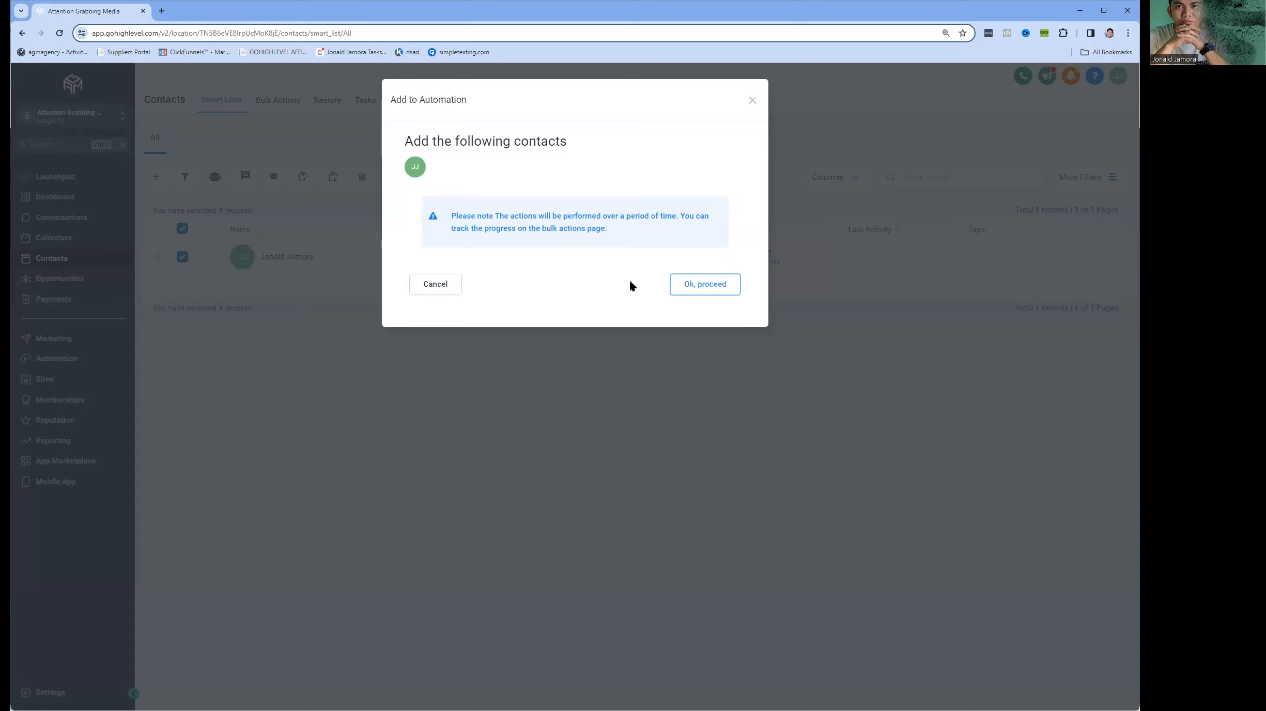
pyautogui.click(702, 290)
pyautogui.click(519, 223)
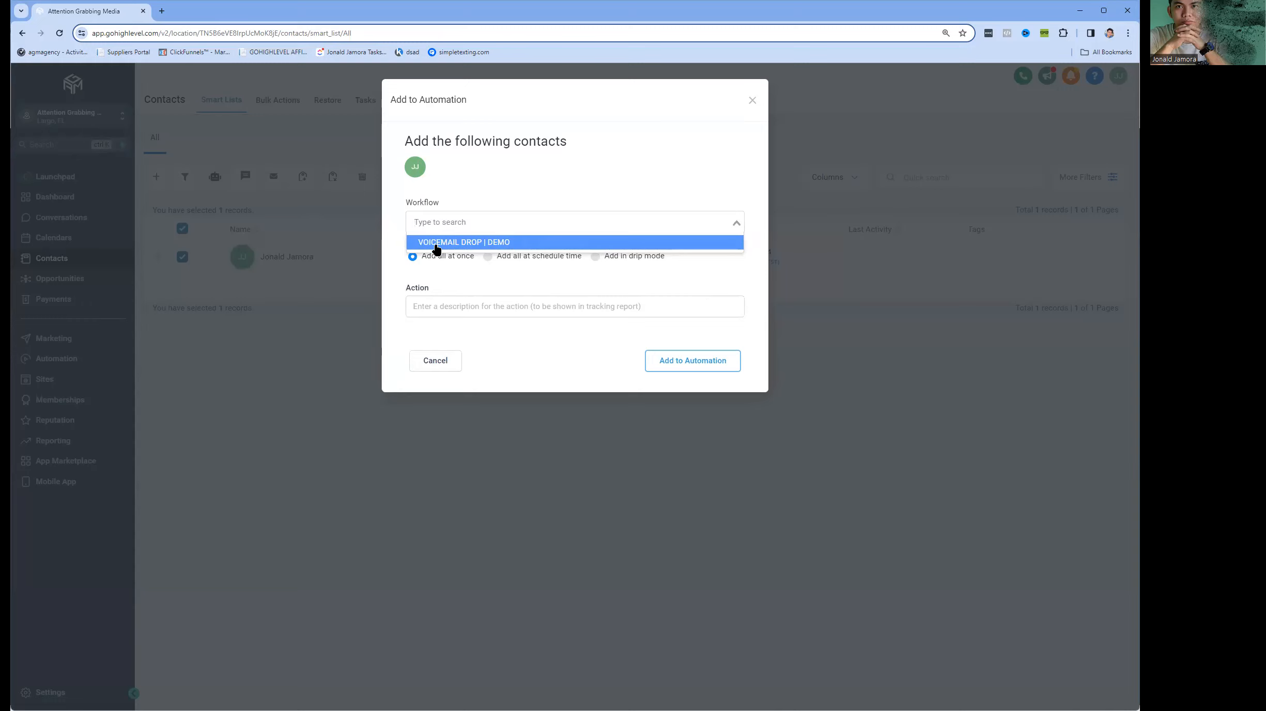
pyautogui.click(437, 243)
# Describe the bulk action as "VOICEMAIL DROP | DEMO" and add the selected contacts to the automation.
pyautogui.click(467, 306)
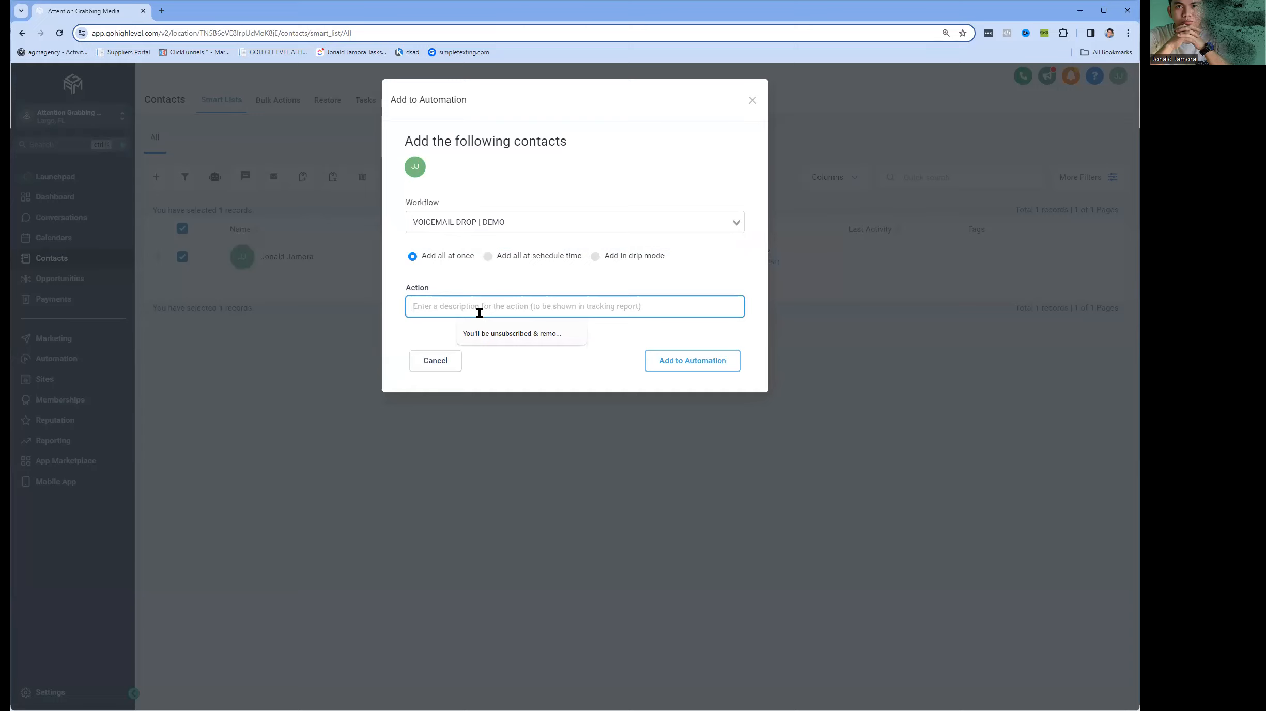
pyautogui.write('VO')
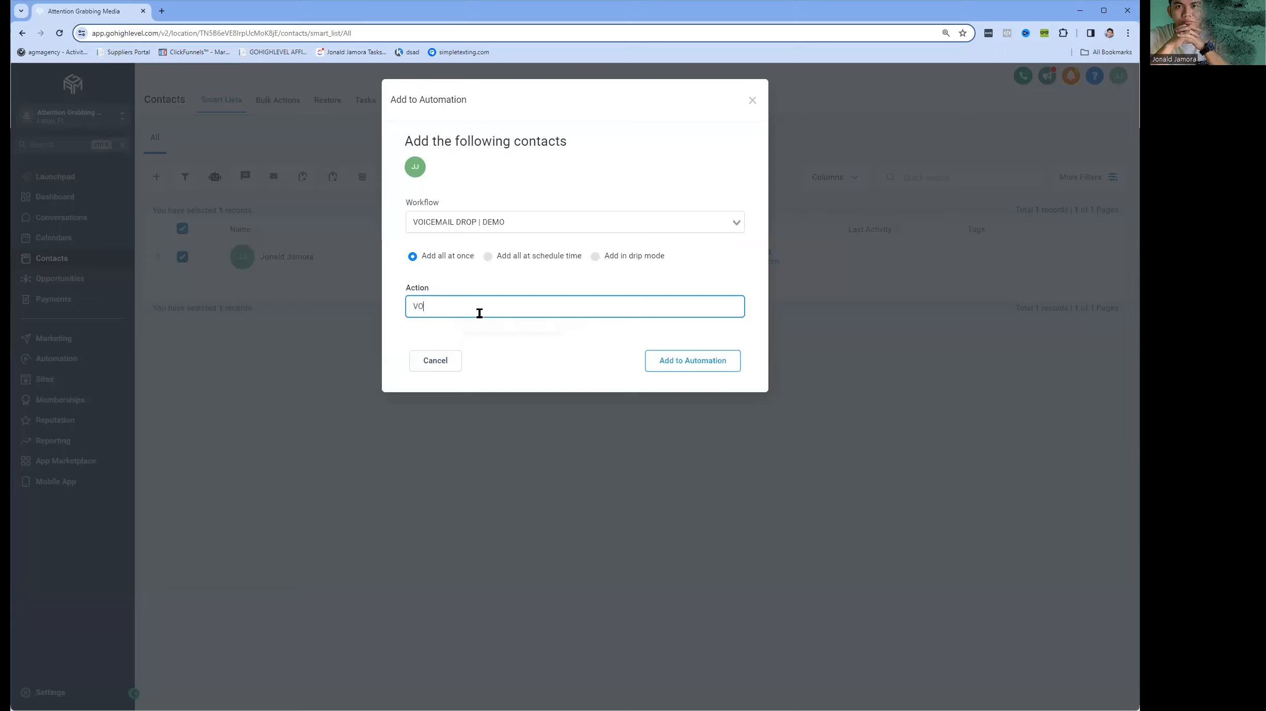
pyautogui.write('ICEMAA')
pyautogui.write('L DROP')
pyautogui.write(' | DEMO')
pyautogui.click(693, 369)
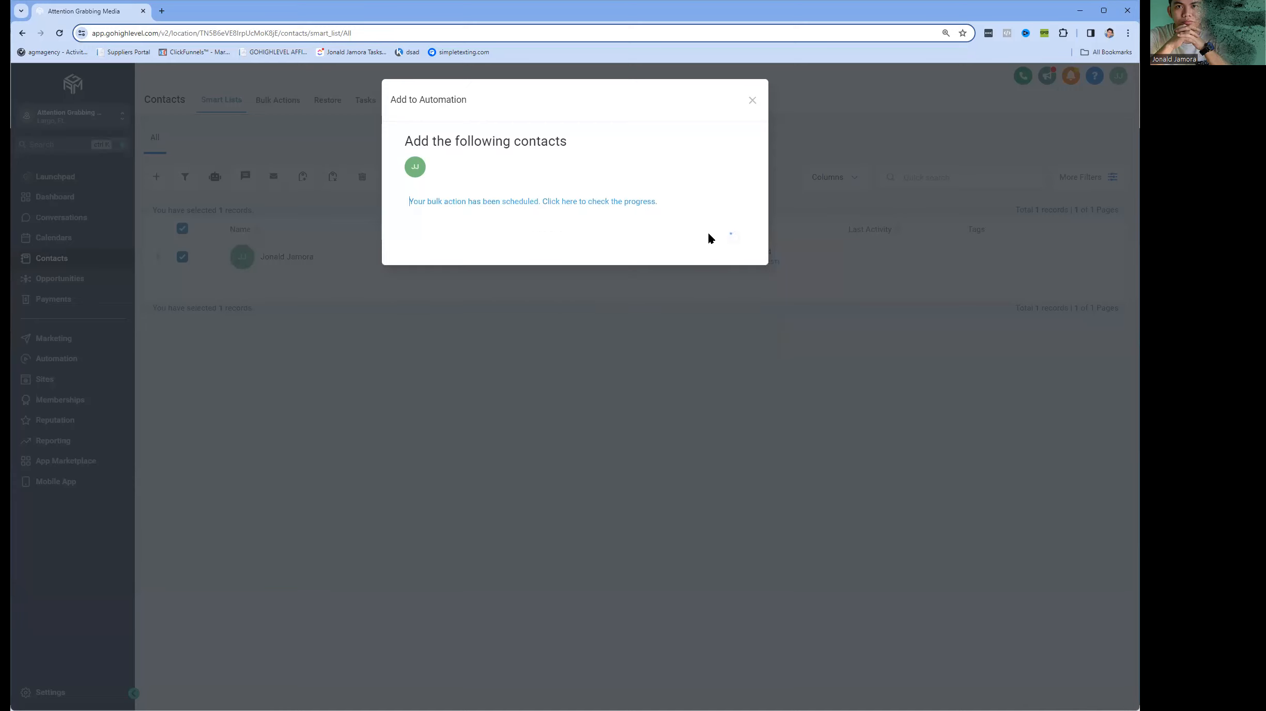
pyautogui.click(719, 244)
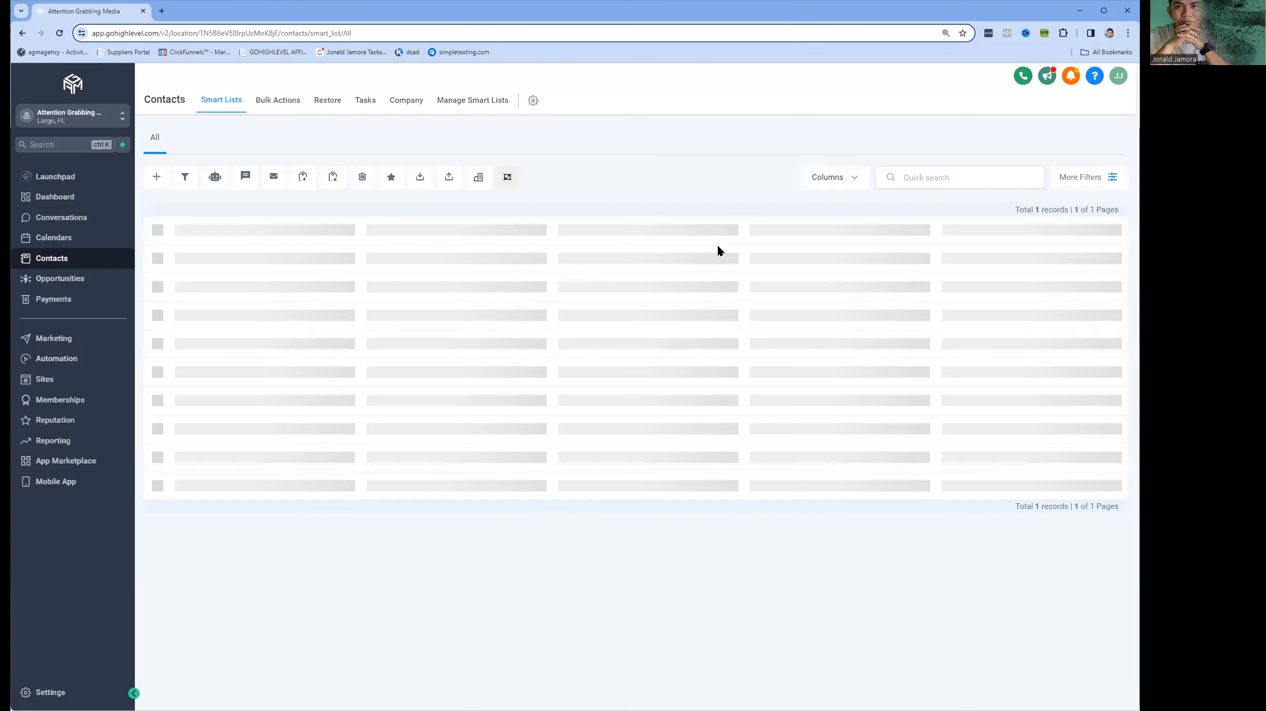
# Open the "VOICEMAIL DROP | DEMO" workflow and examine its enrollment history for the contact's current status.
pyautogui.click(82, 363)
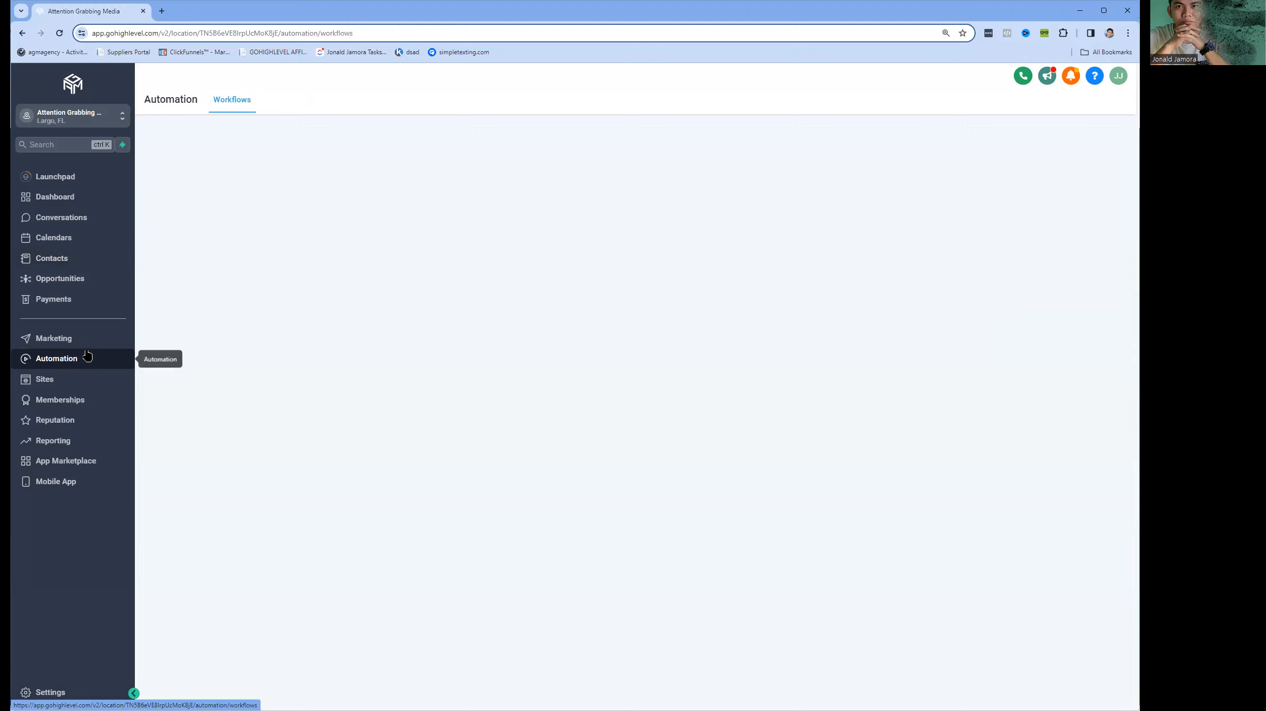
pyautogui.click(372, 287)
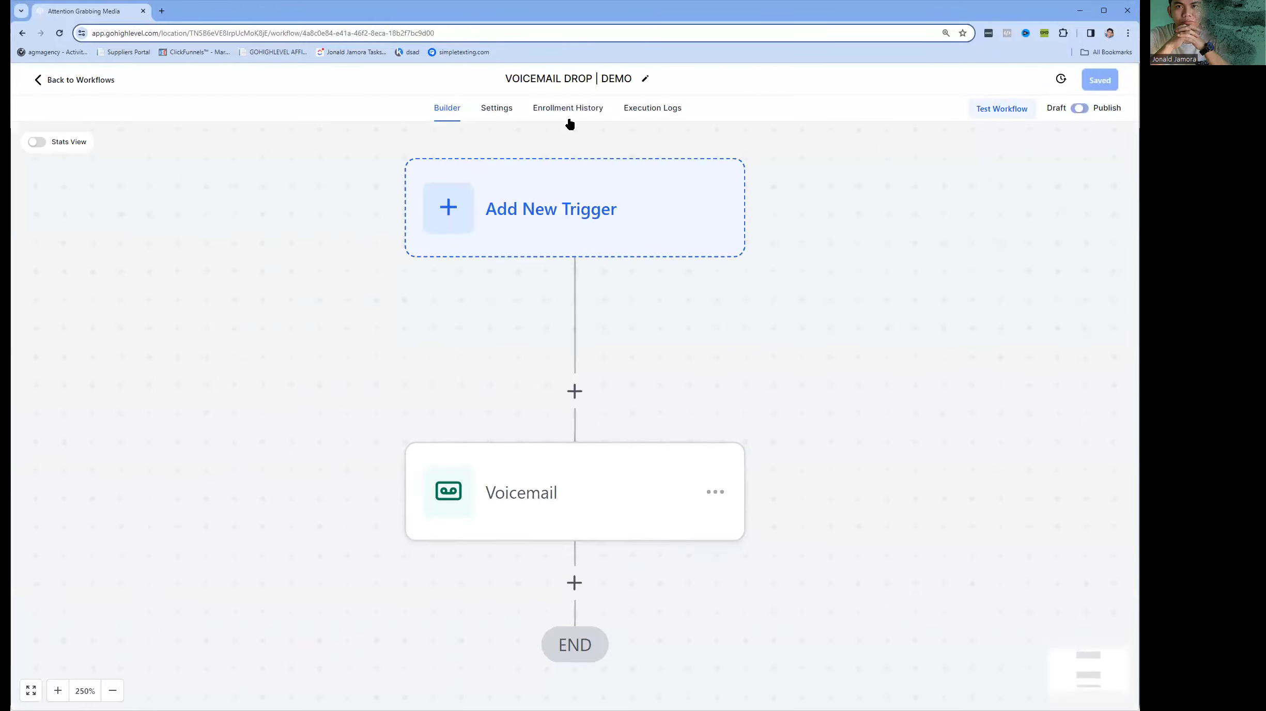
pyautogui.click(570, 122)
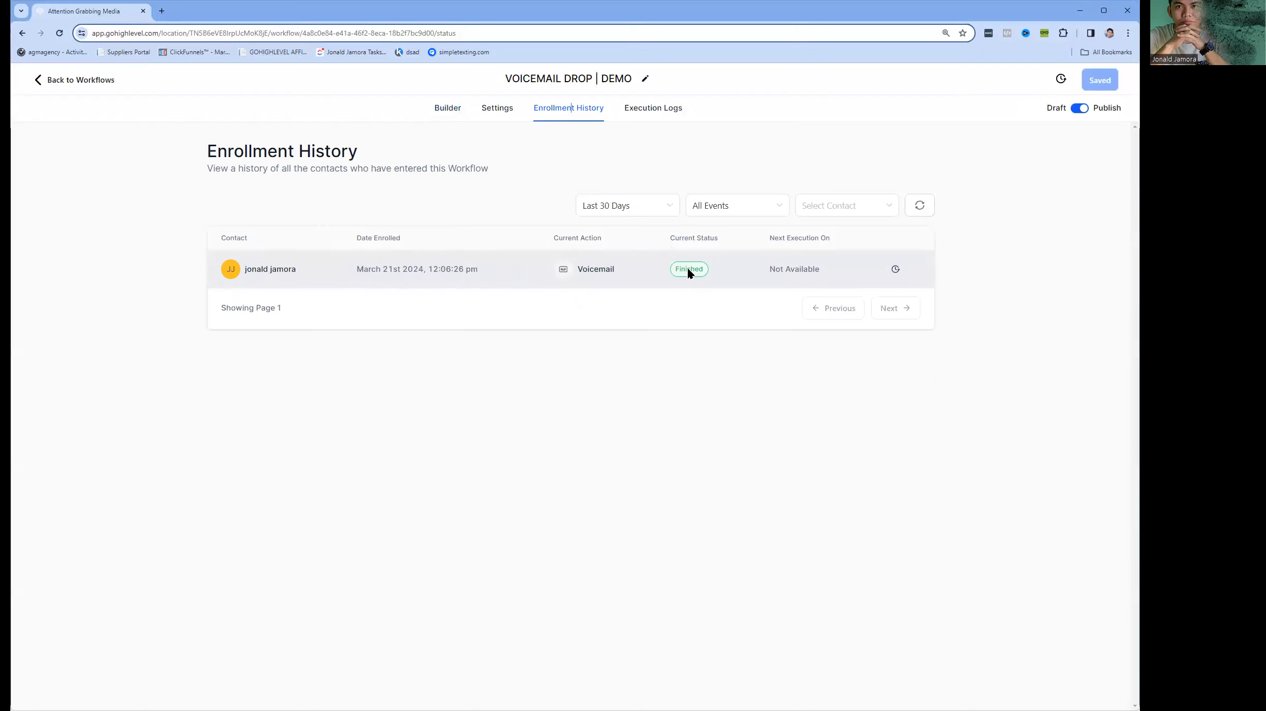
# Insert a Wait action before the Voicemail action in the workflow, using a time delay of 1 minute.
pyautogui.click(458, 109)
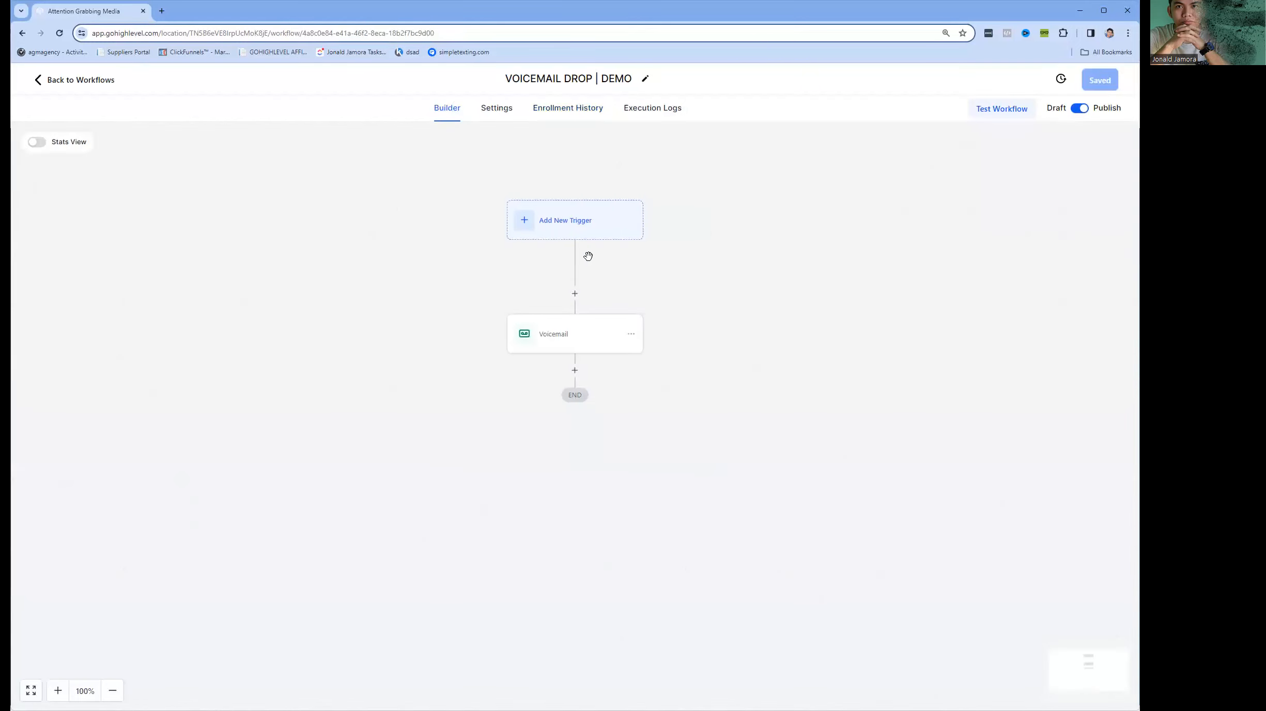
pyautogui.click(574, 293)
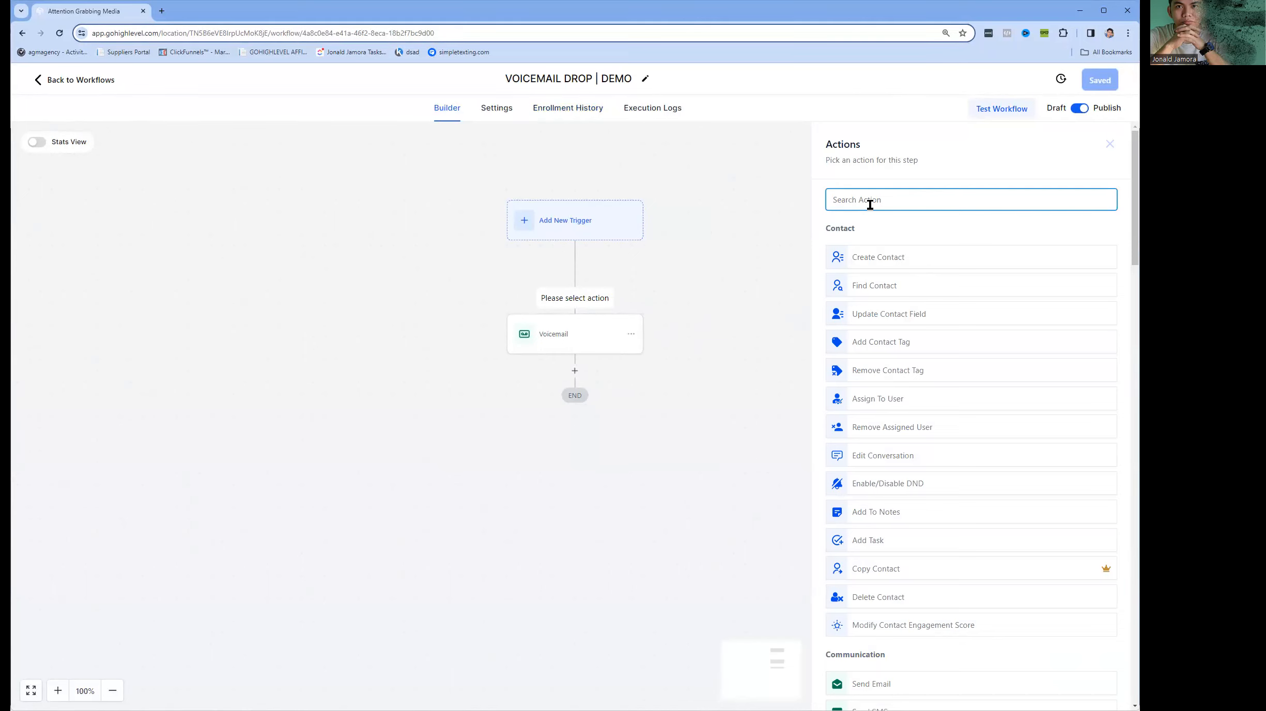
pyautogui.write('wai')
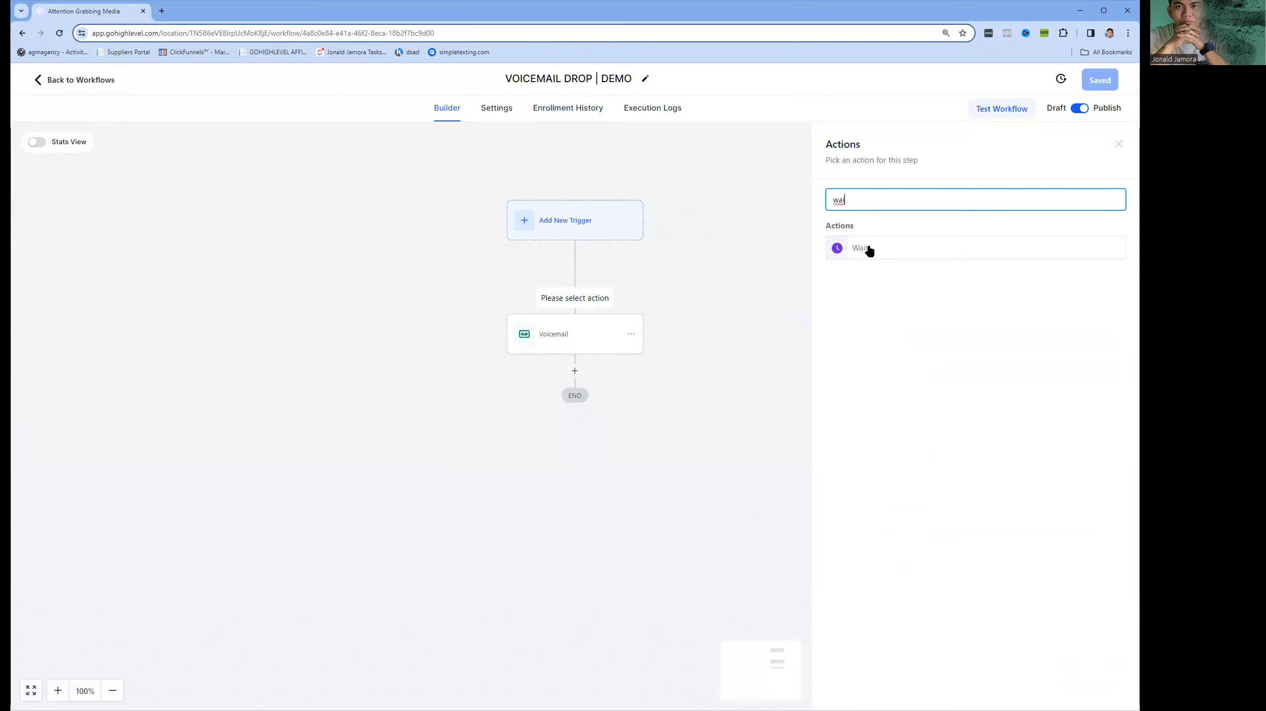
pyautogui.click(870, 251)
pyautogui.click(711, 319)
pyautogui.click(708, 279)
pyautogui.click(758, 481)
# Enable the Wait action's advance window for Monday to Friday, 09:00 AM to 5:00 PM, save the action and recheck its settings.
pyautogui.click(706, 353)
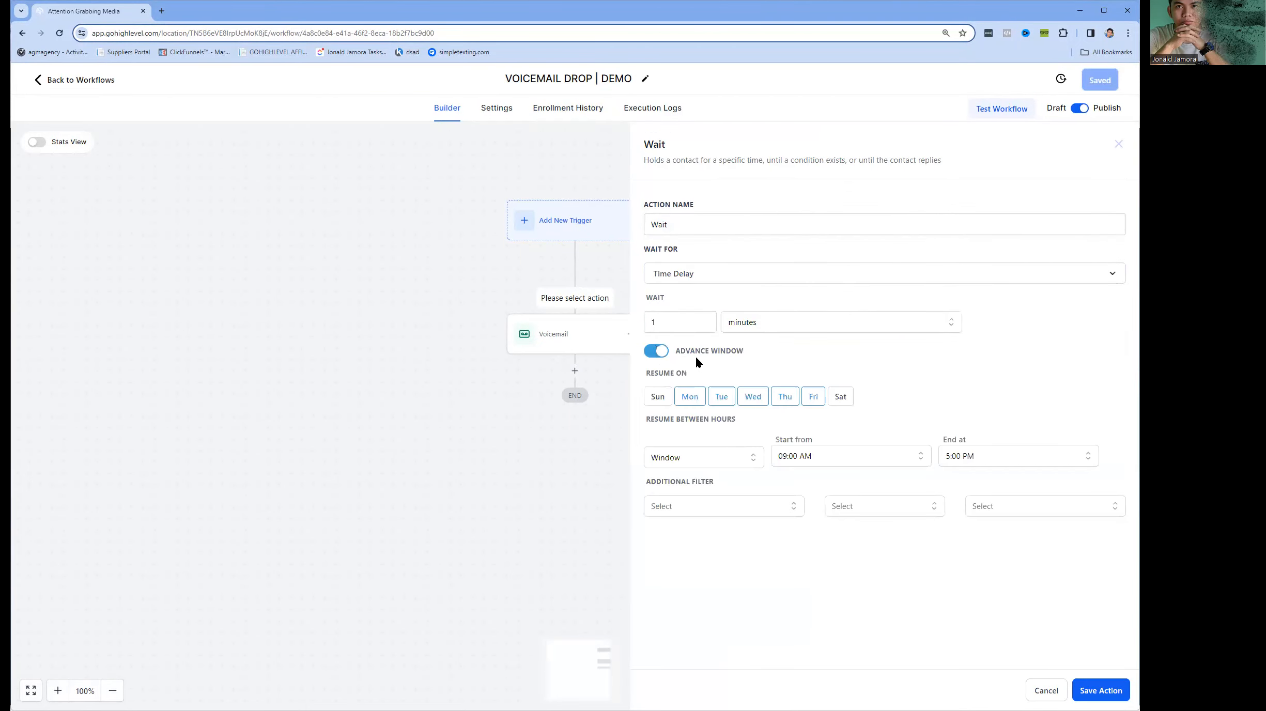
pyautogui.click(812, 456)
pyautogui.click(1057, 625)
pyautogui.click(1106, 691)
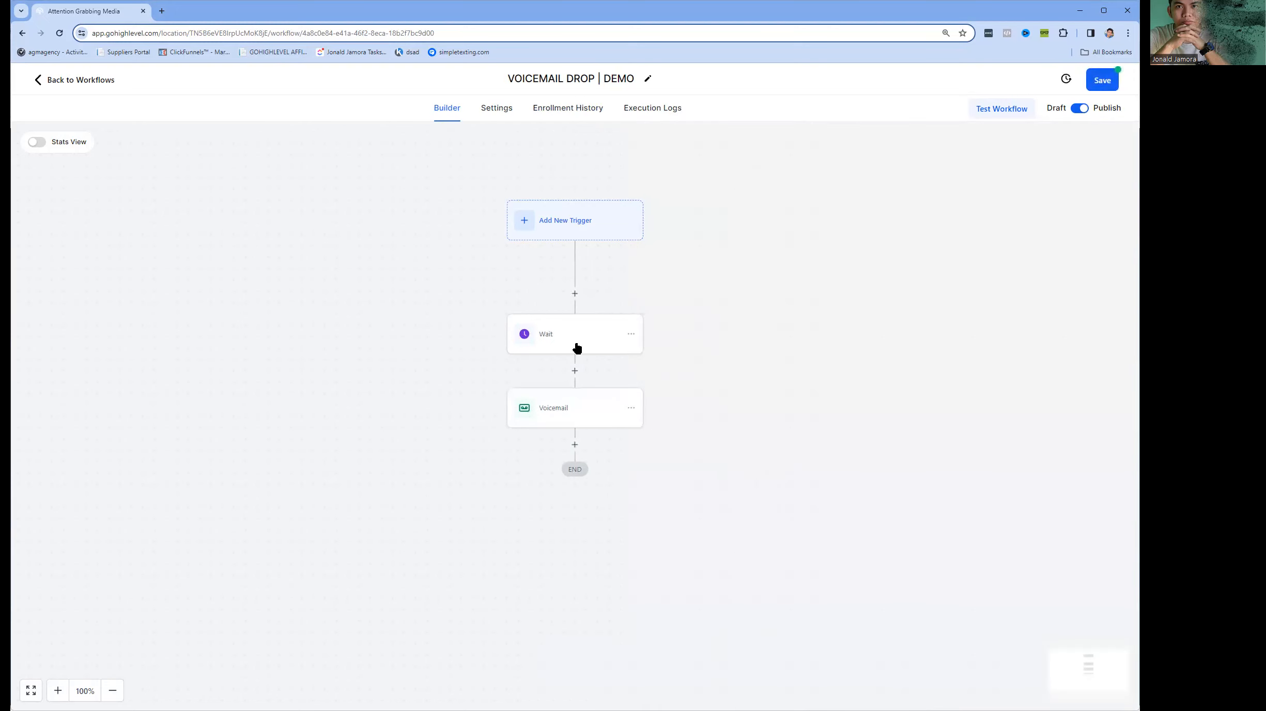
pyautogui.click(577, 347)
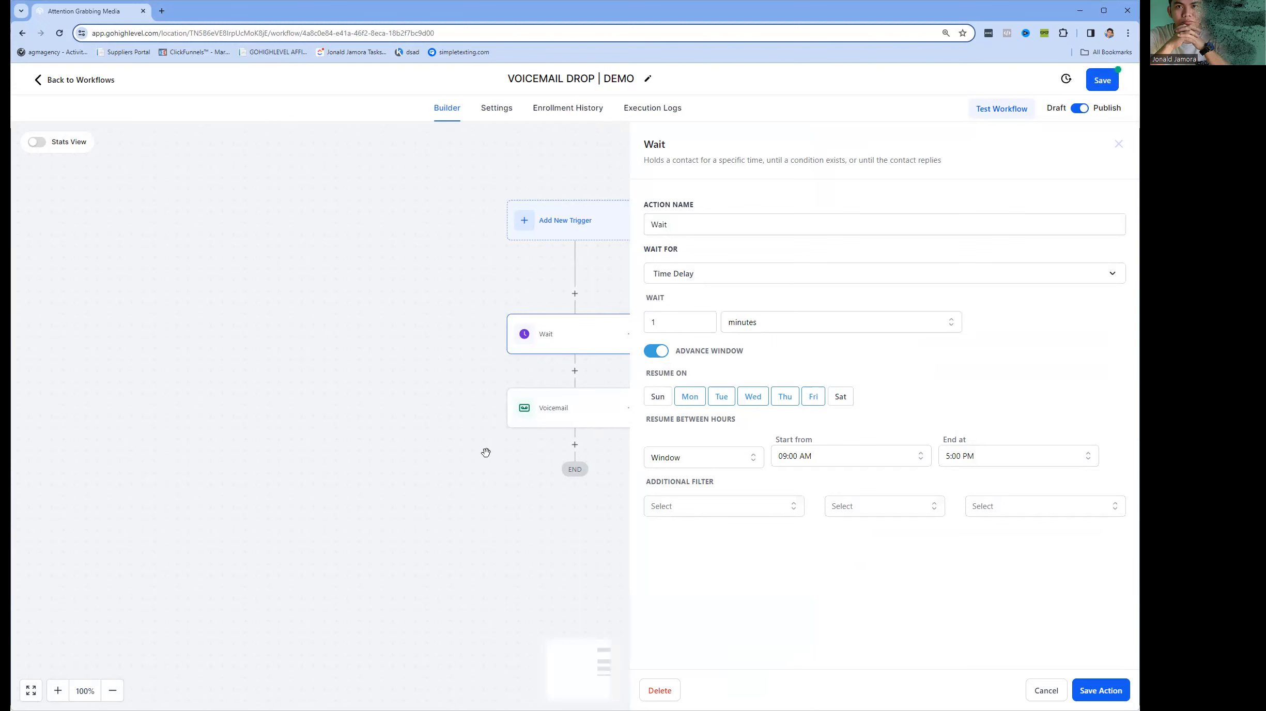
pyautogui.click(1036, 692)
pyautogui.click(586, 219)
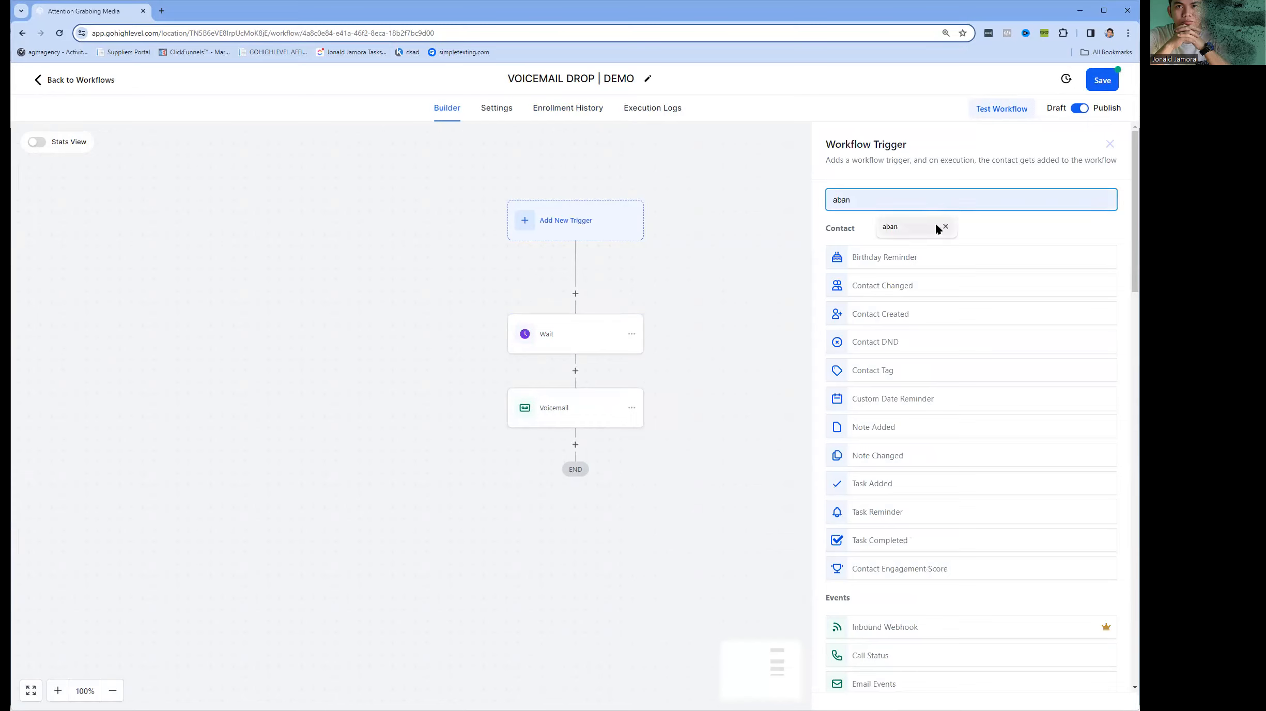
pyautogui.write('Fomr')
pyautogui.press('BackSpace')
pyautogui.press('BackSpace')
pyautogui.press('BackSpace')
pyautogui.write('rm')
pyautogui.press('BackSpace')
pyautogui.press('BackSpace')
pyautogui.write('orm')
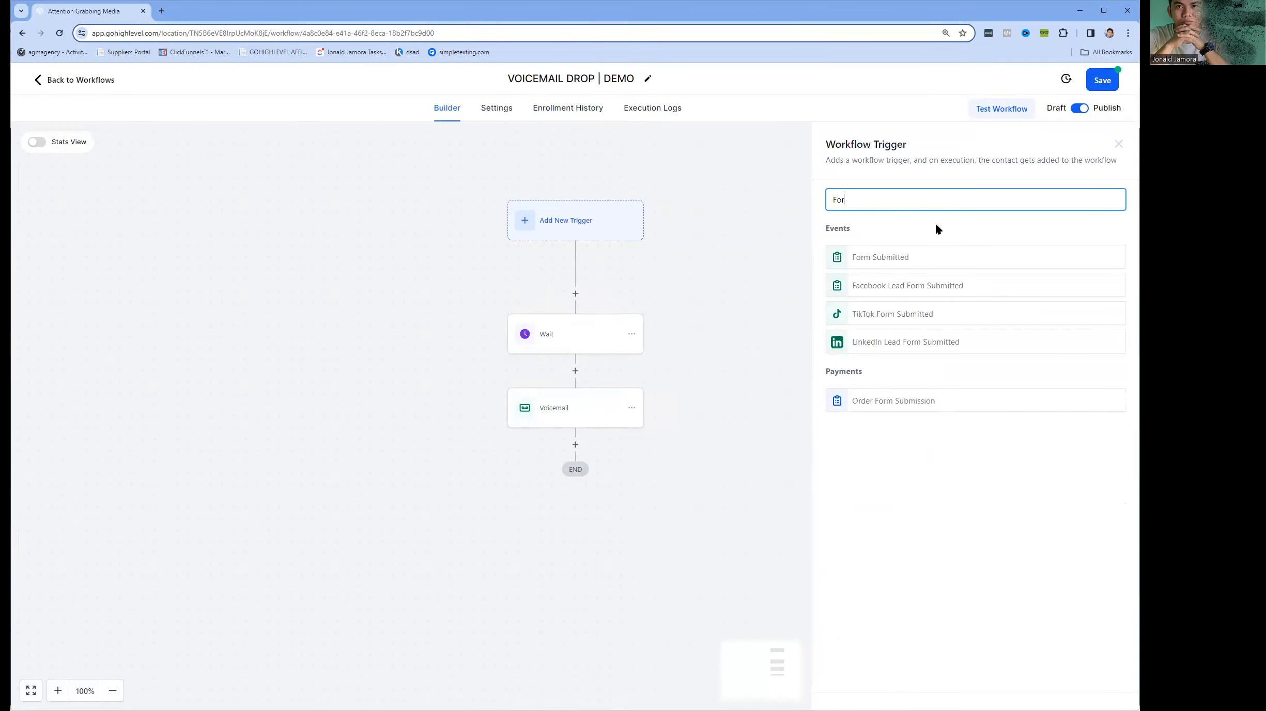
pyautogui.click(899, 262)
pyautogui.click(687, 320)
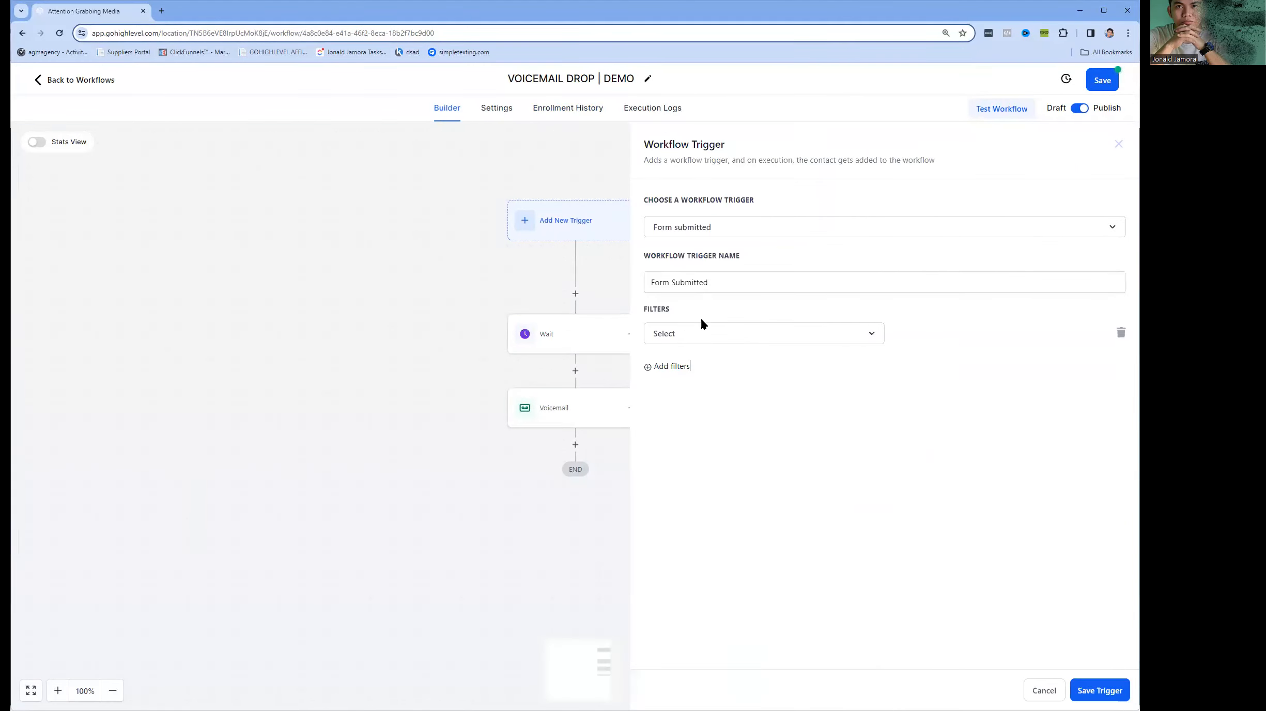
pyautogui.click(703, 333)
pyautogui.click(724, 417)
pyautogui.click(915, 336)
pyautogui.click(781, 460)
pyautogui.click(1046, 690)
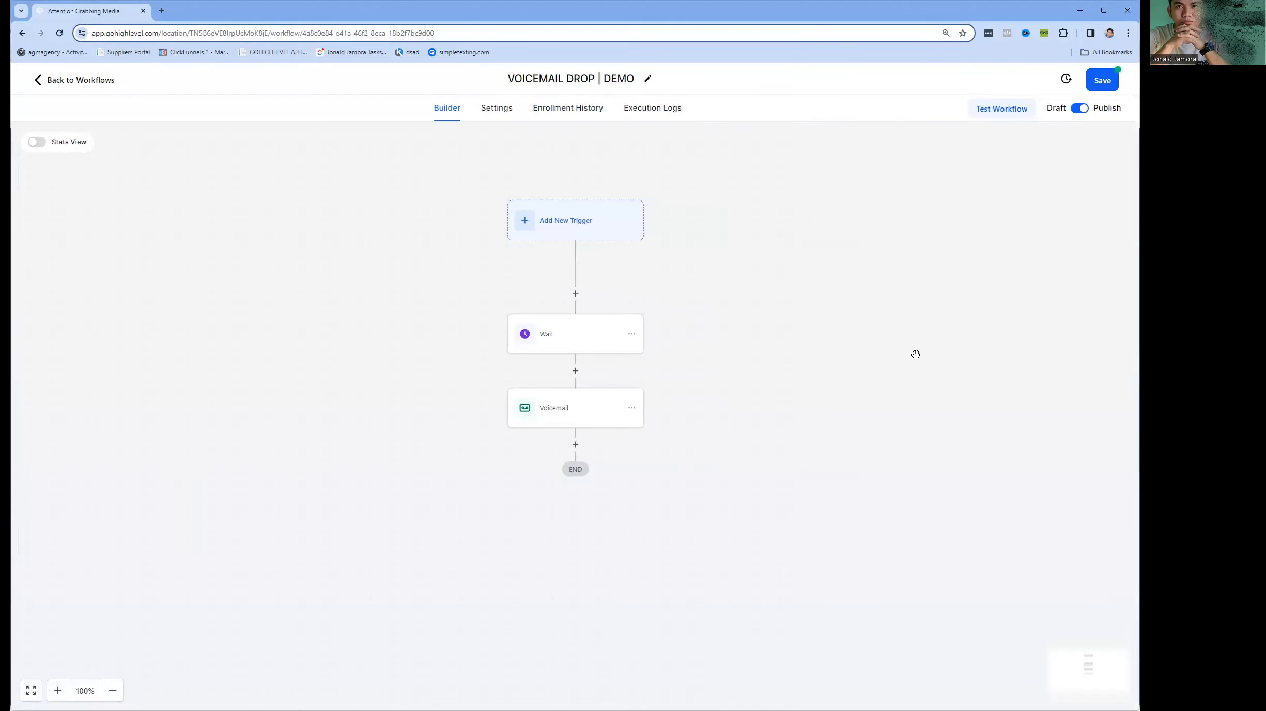
# Add a Contact Created trigger without filters to the workflow and save the trigger.
pyautogui.click(606, 238)
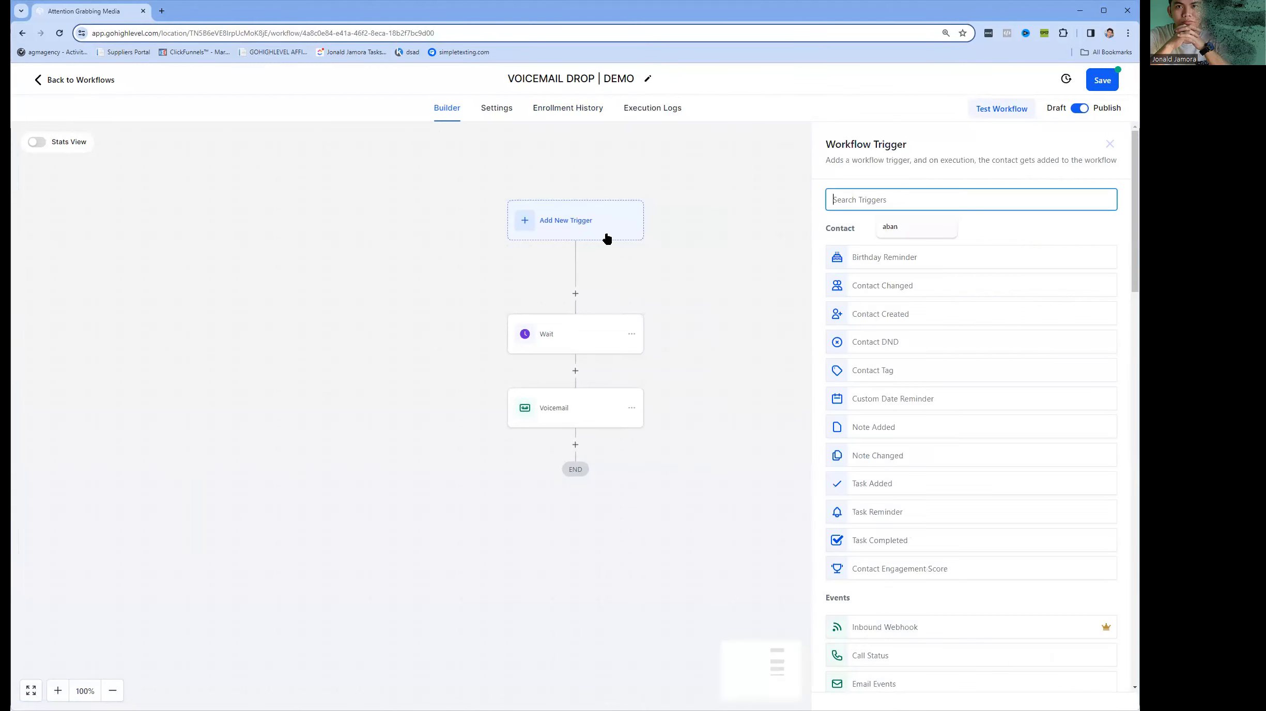
pyautogui.scroll(-5, 892, 331)
pyautogui.scroll(5, 905, 319)
pyautogui.write('Con')
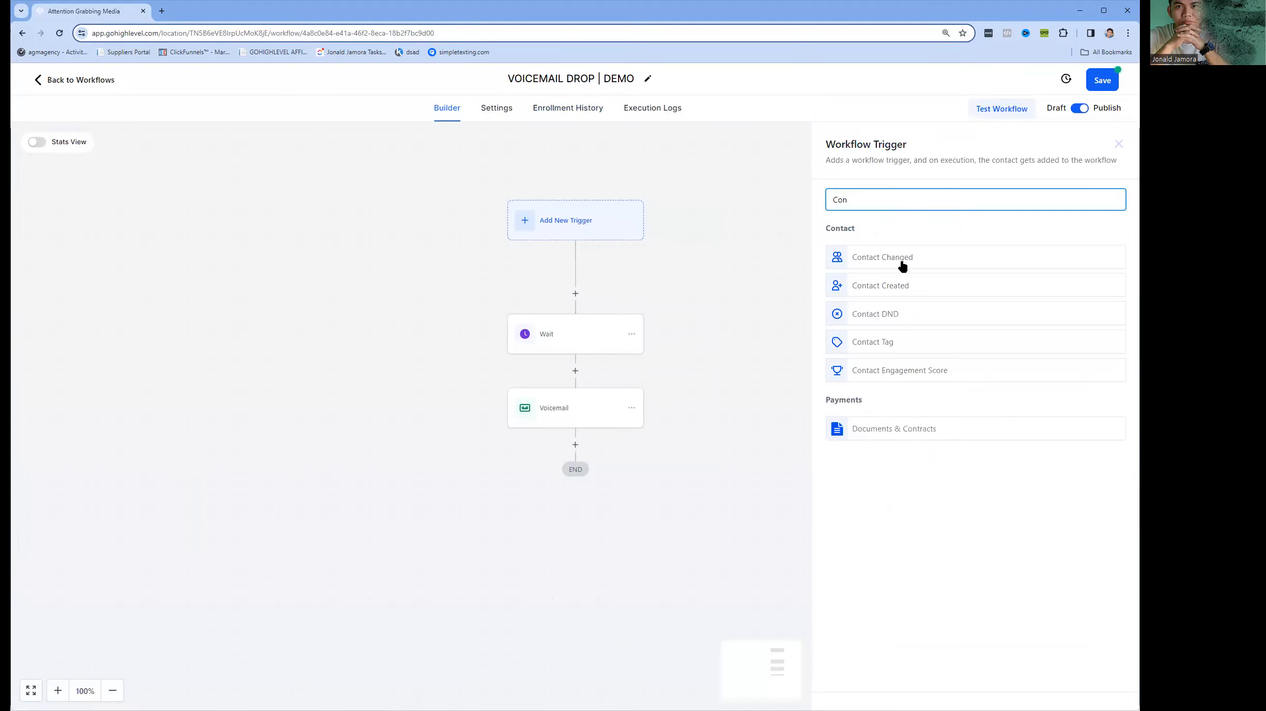
pyautogui.click(935, 284)
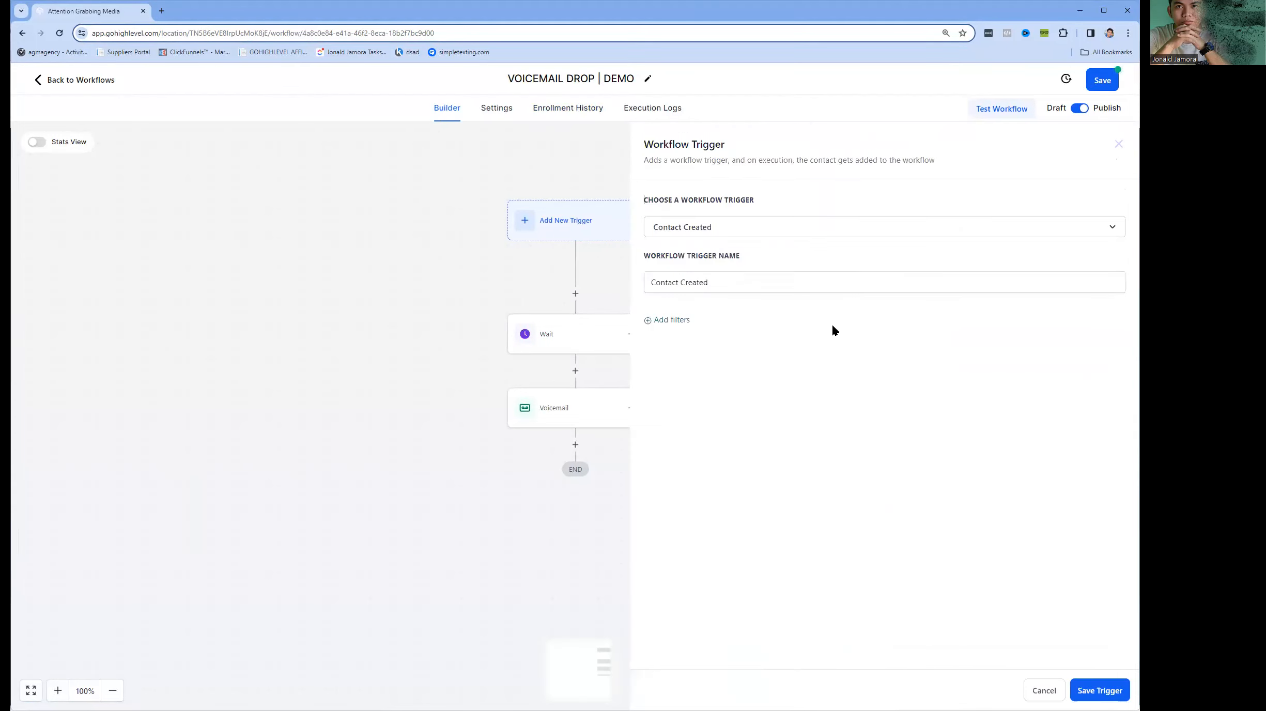
pyautogui.click(1089, 685)
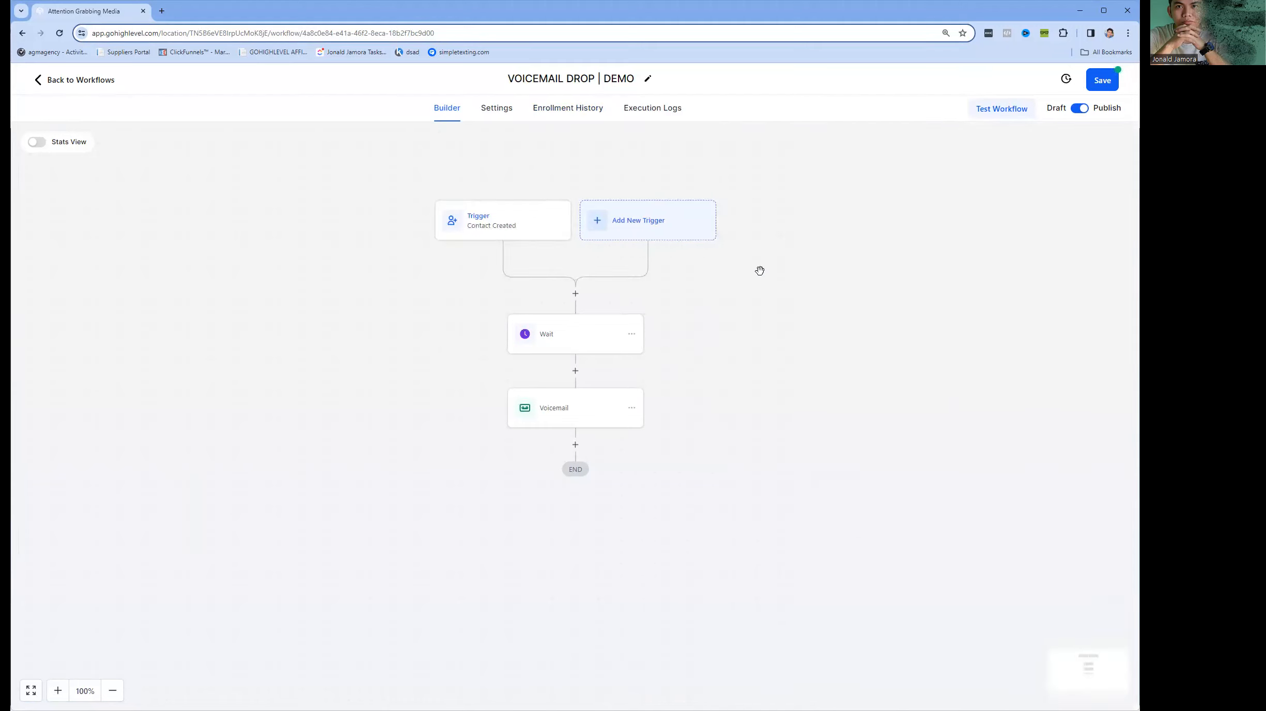